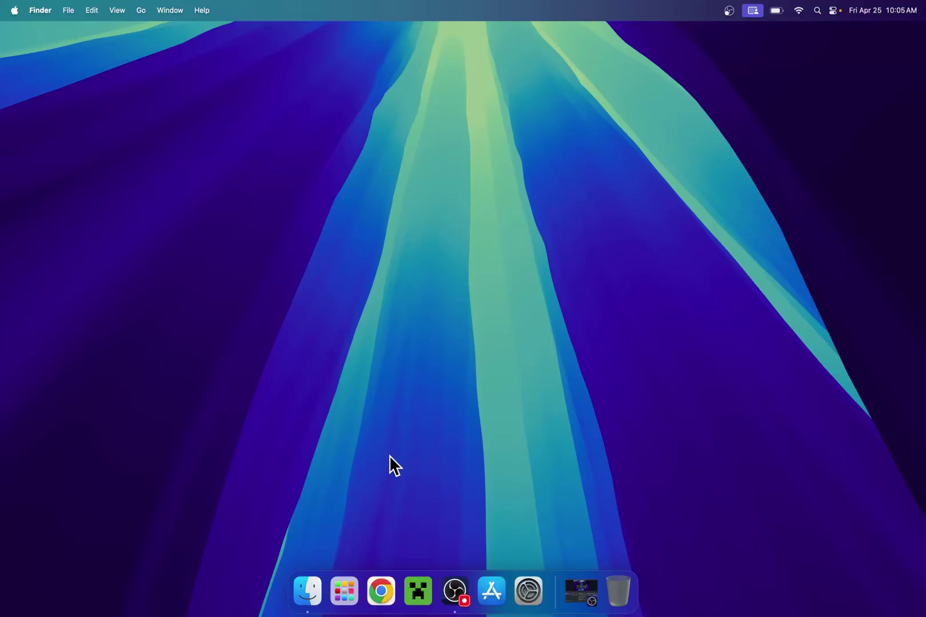
Open Google Chrome, search Google for Modrinth and open the official modrinth.com site.
click(381, 594)
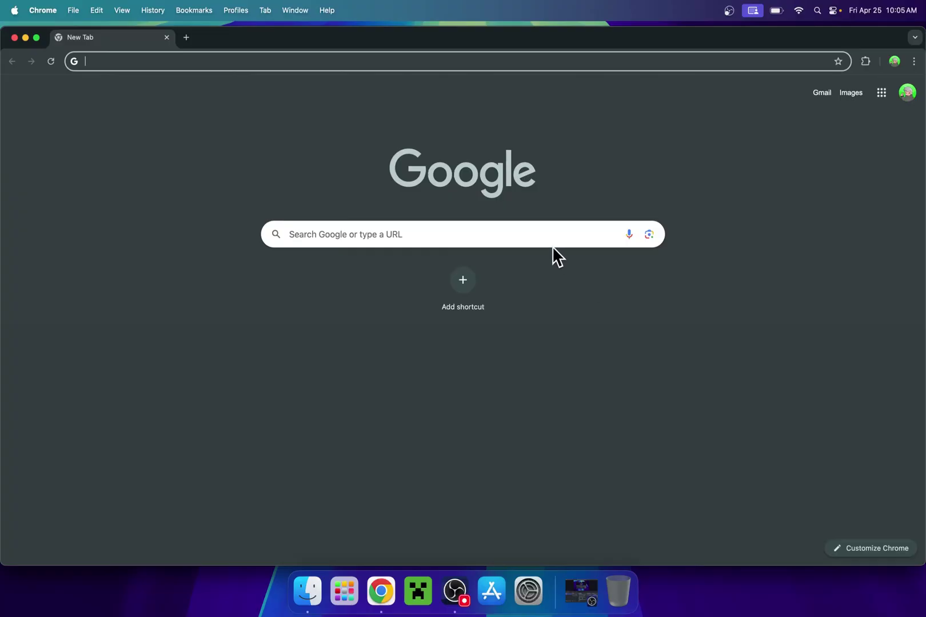
click(528, 234)
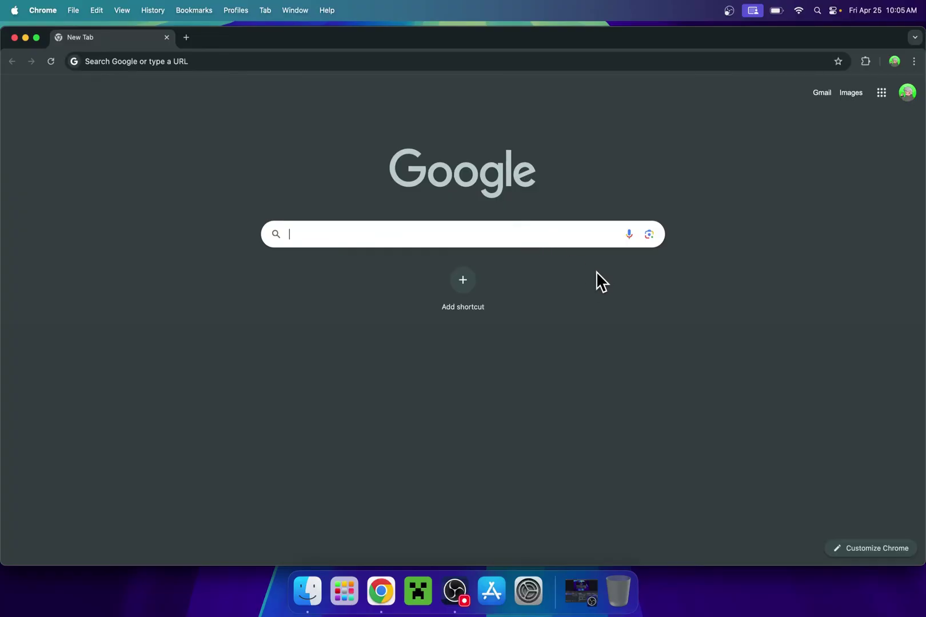
text(Modrint)
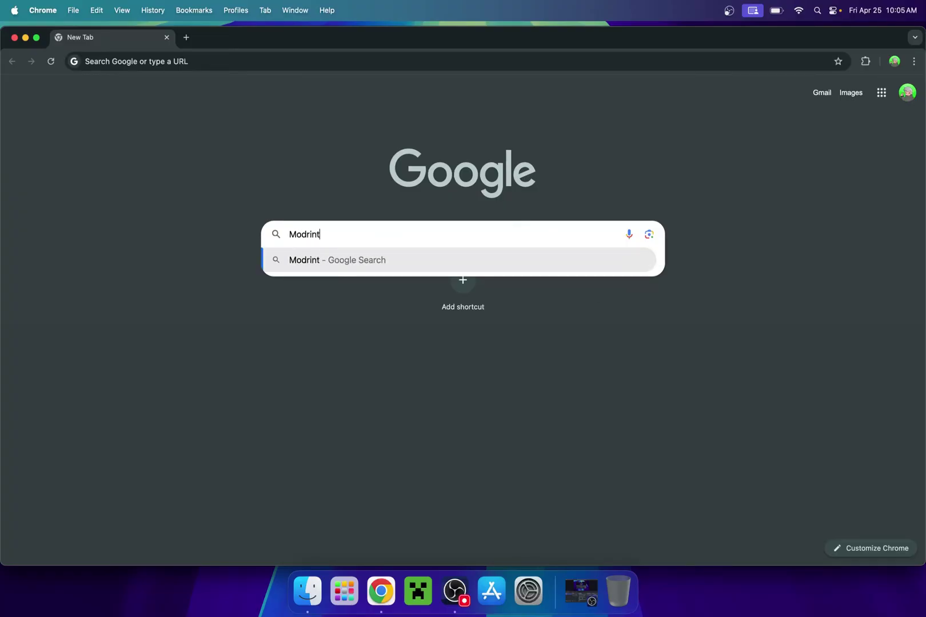
text(h)
key(Return)
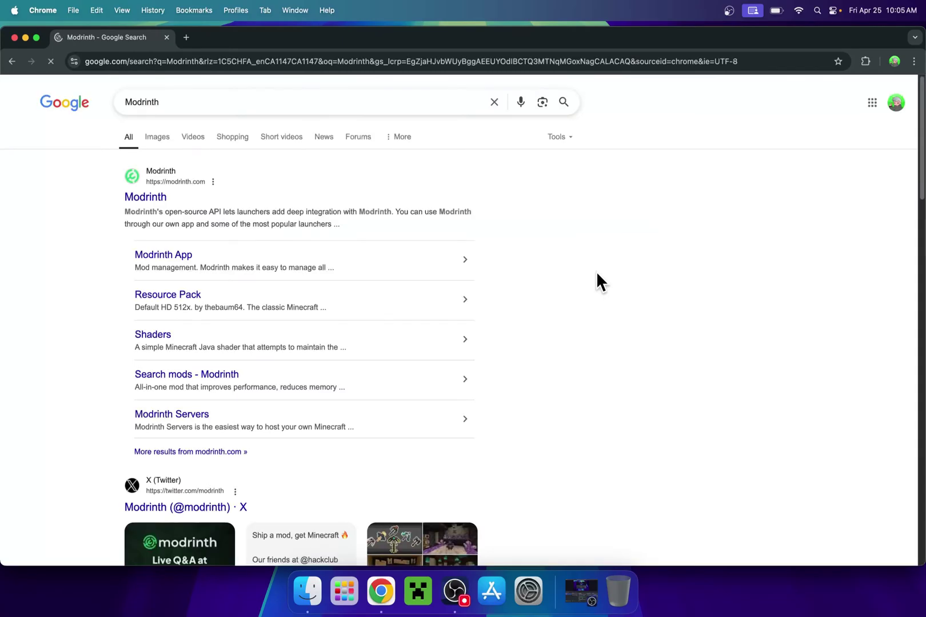
click(149, 198)
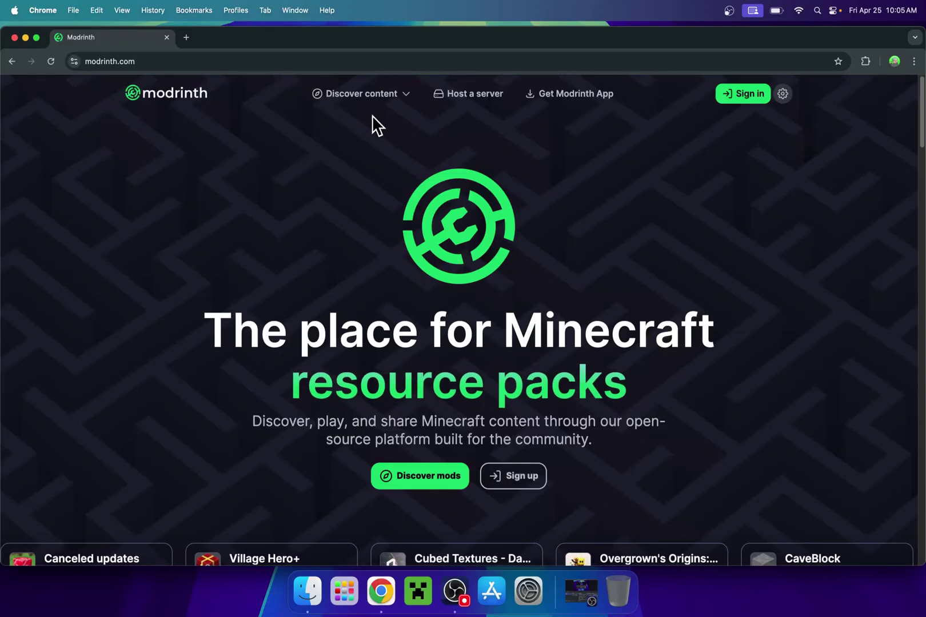
Browse Modrinth's mods and search them for Cobblemon.
click(369, 97)
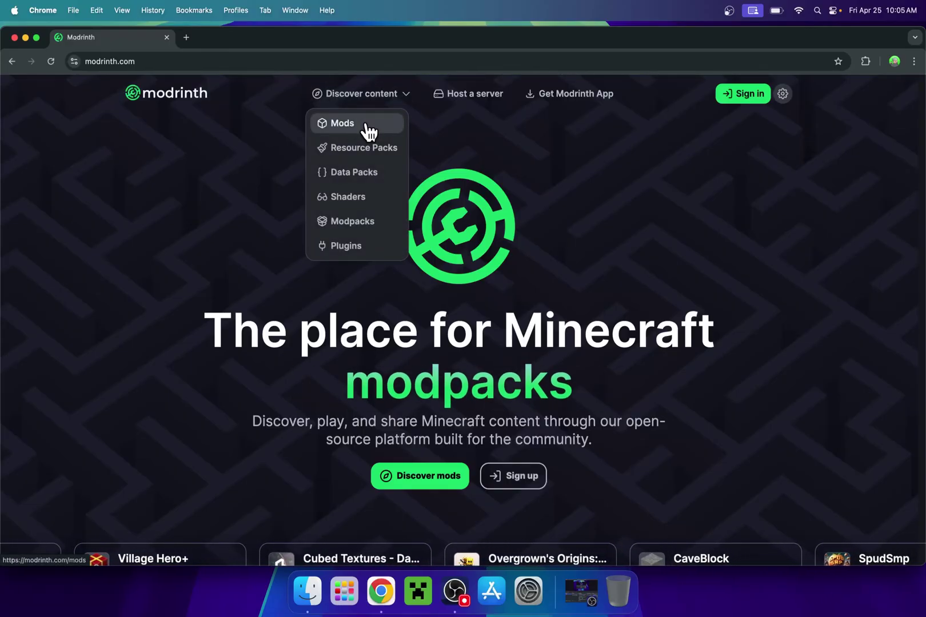
click(369, 125)
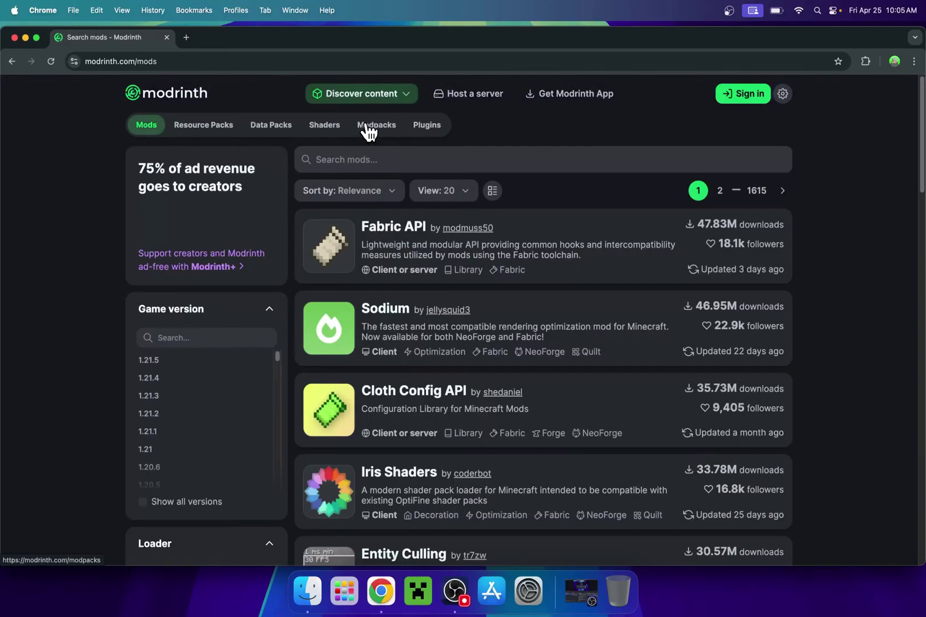
click(405, 159)
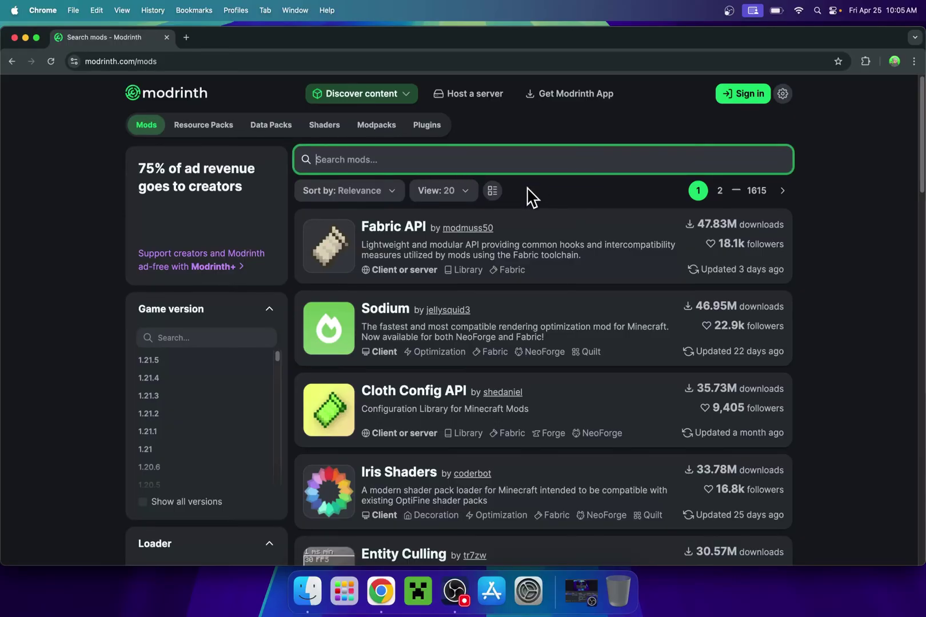
text(Cobble)
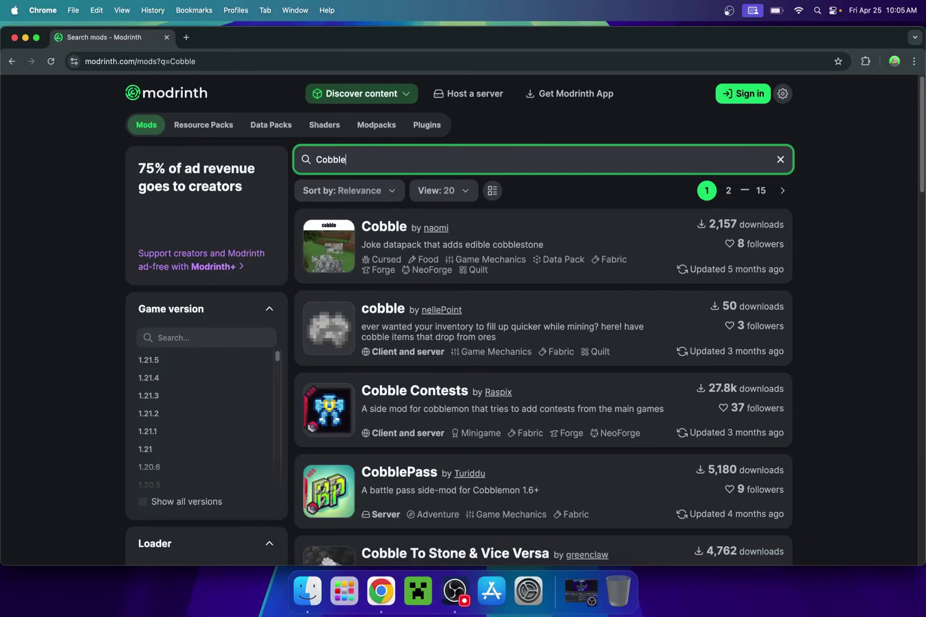
text(mon)
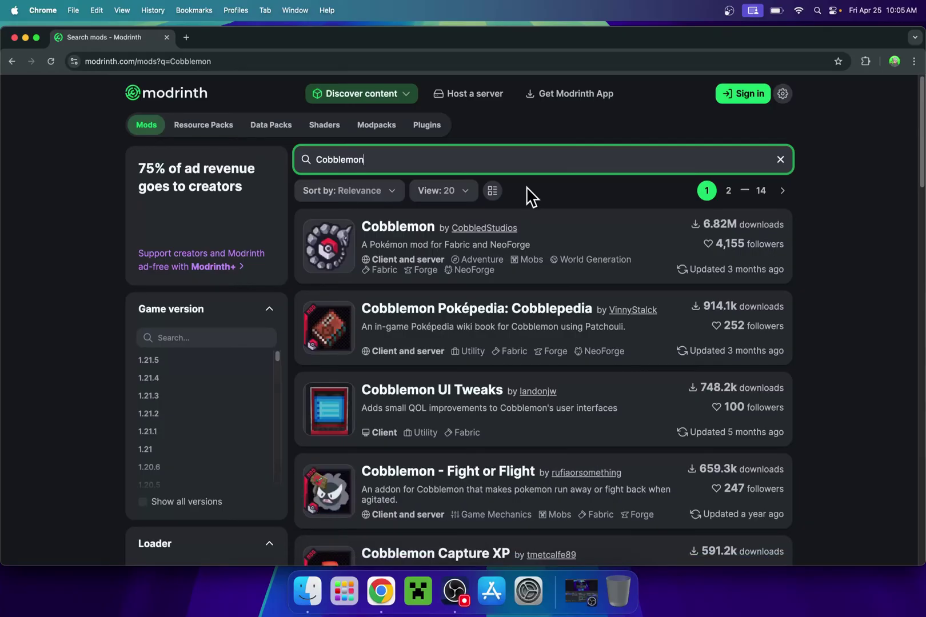
From the Cobblemon mod page's version list, download Cobblemon v1.6.1 for Fabric, game version 1.21.1.
click(400, 230)
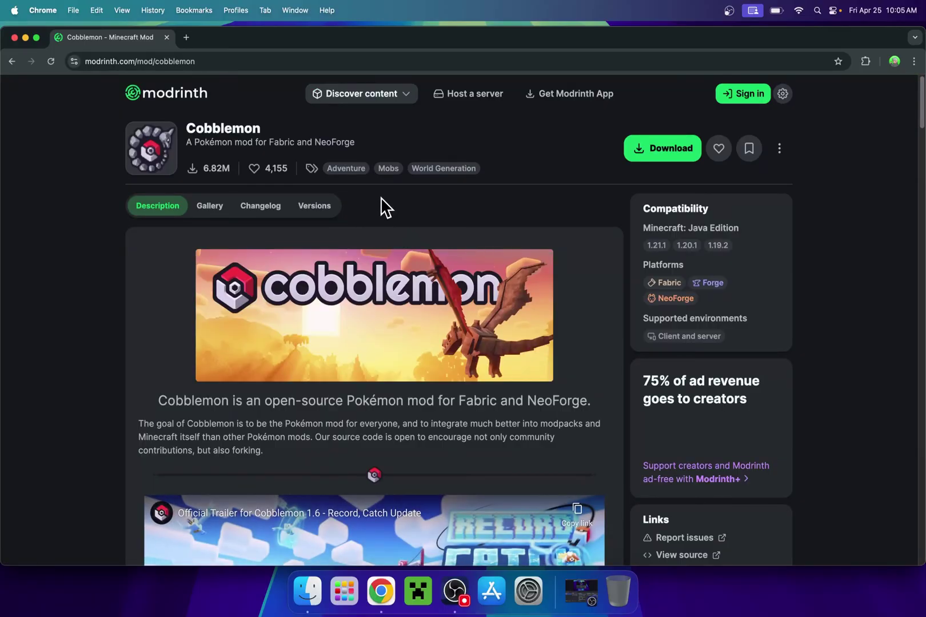
click(313, 210)
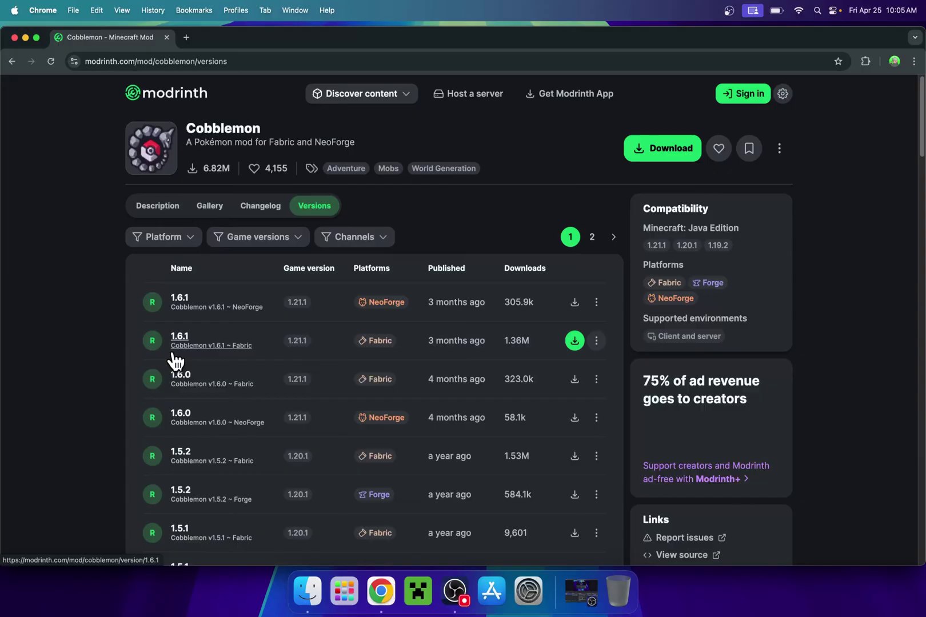
click(574, 341)
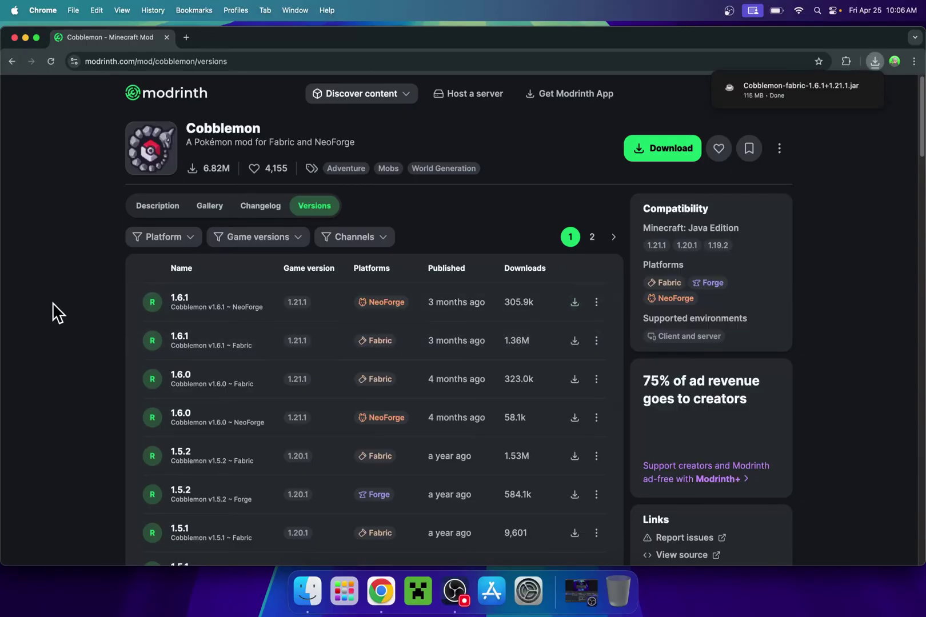
View the Cobblemon v1.6.1 Fabric release details and open its required dependency, Fabric API.
click(177, 342)
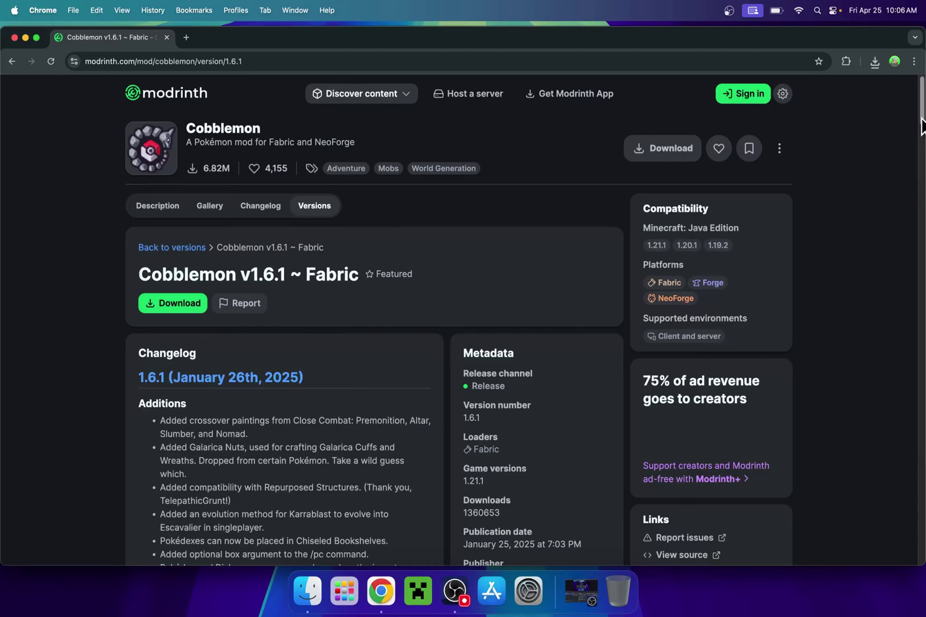
drag(921, 114, 920, 547)
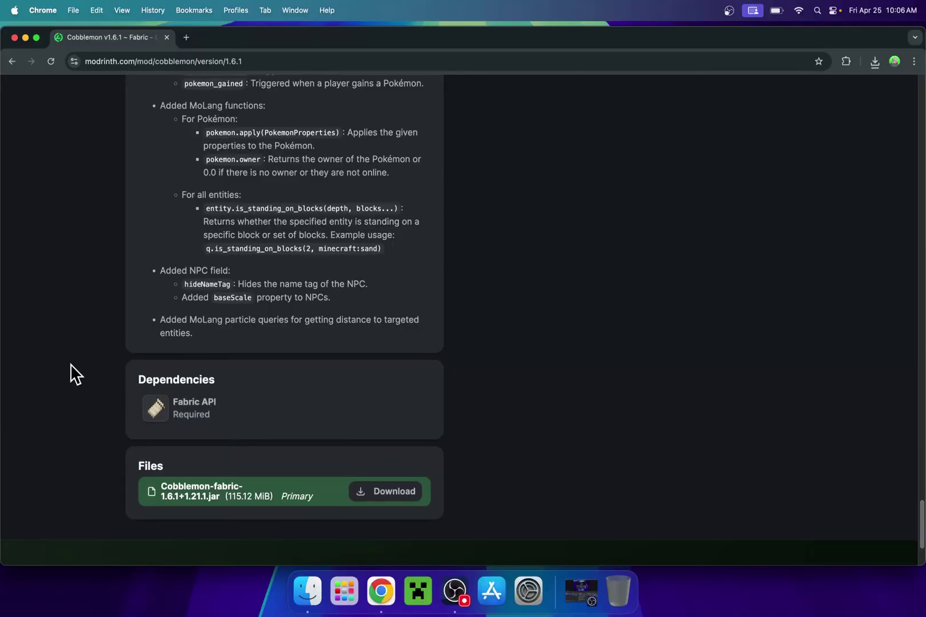
click(278, 413)
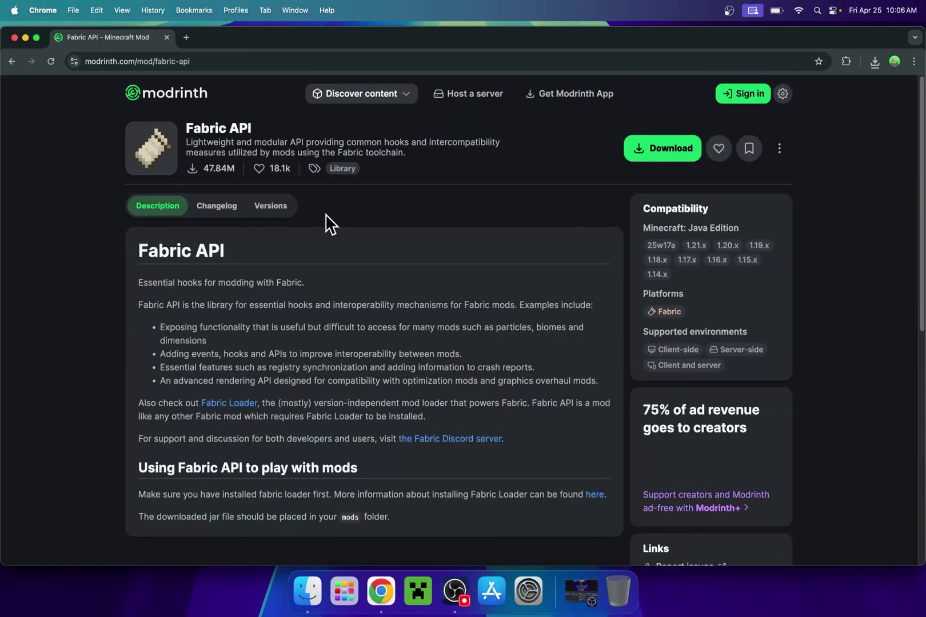
Filter the Fabric API versions to game version 1.21.1 and download release 0.115.6+1.21.1.
click(271, 207)
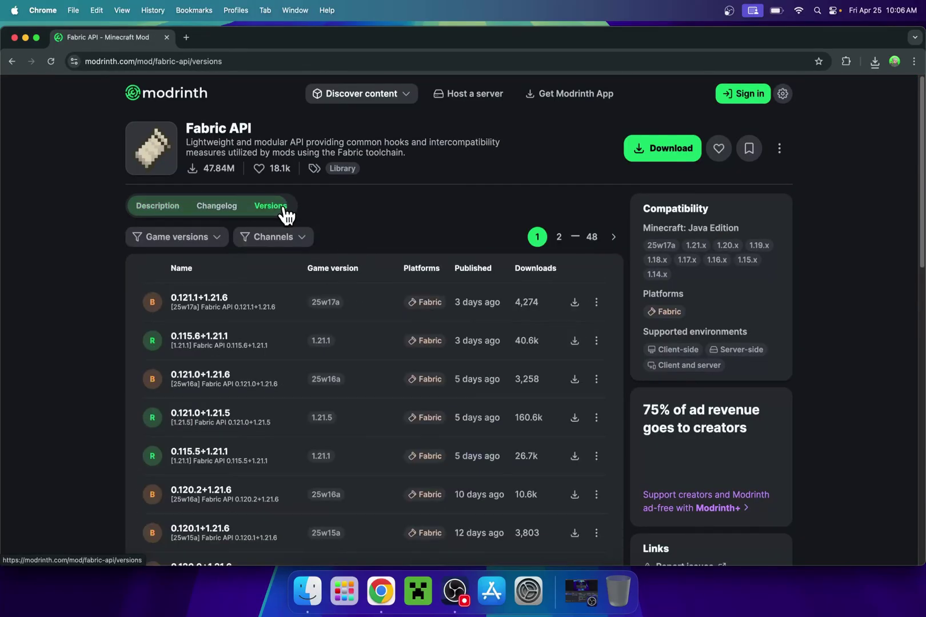
click(194, 240)
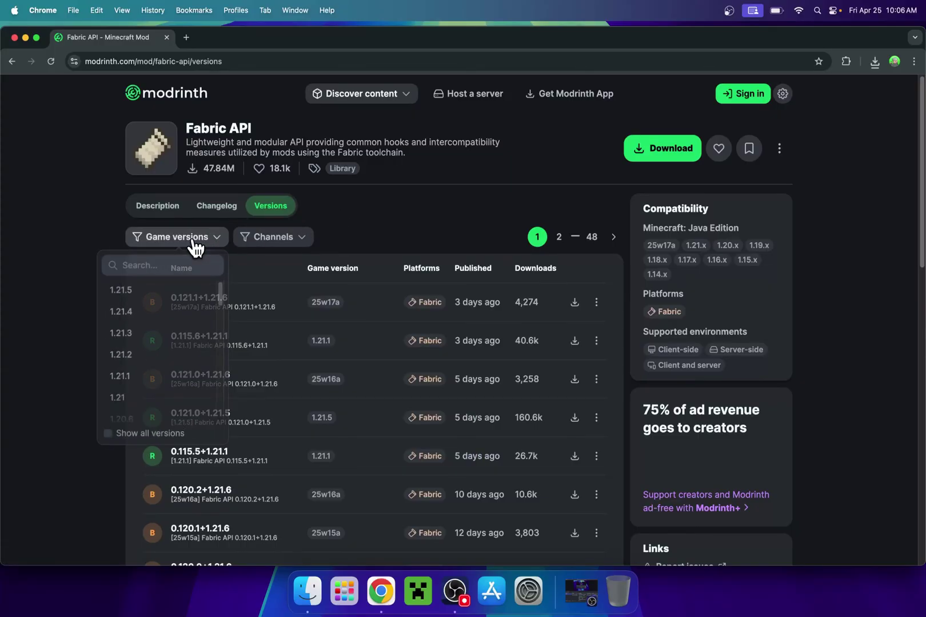
click(167, 392)
click(12, 274)
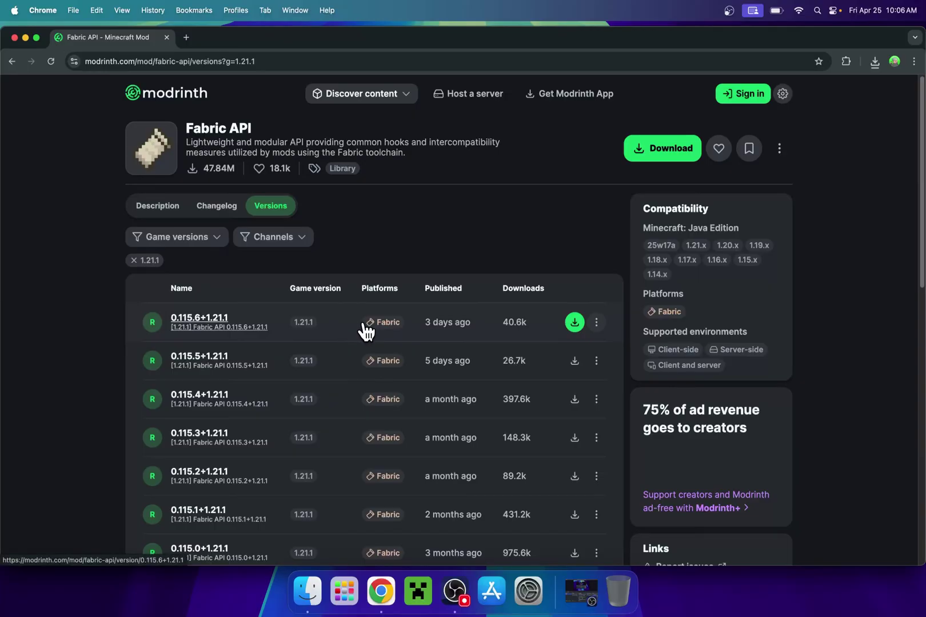
click(574, 322)
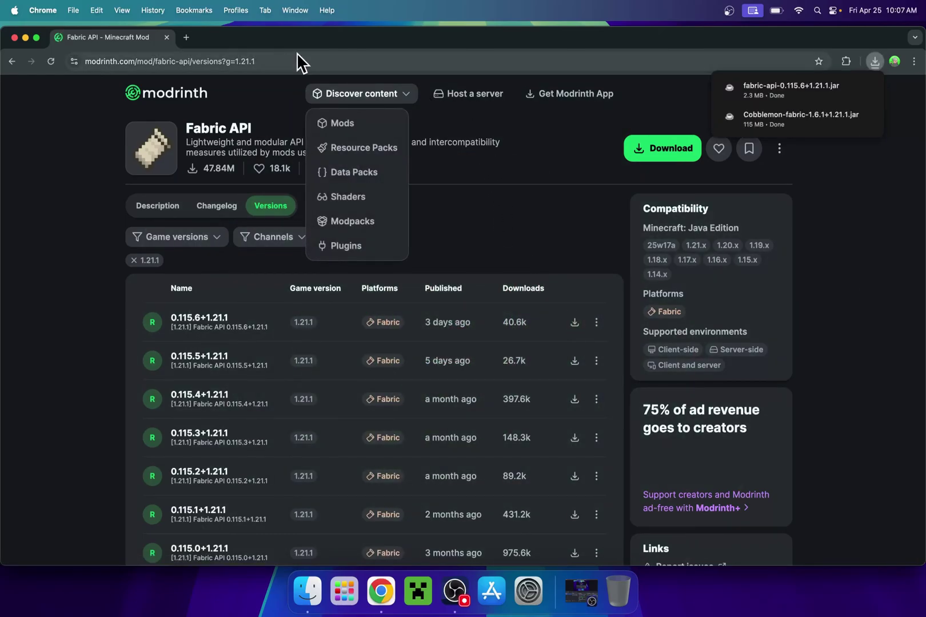
Search Google for "Fabric Minecraft" in a new browser tab.
click(186, 37)
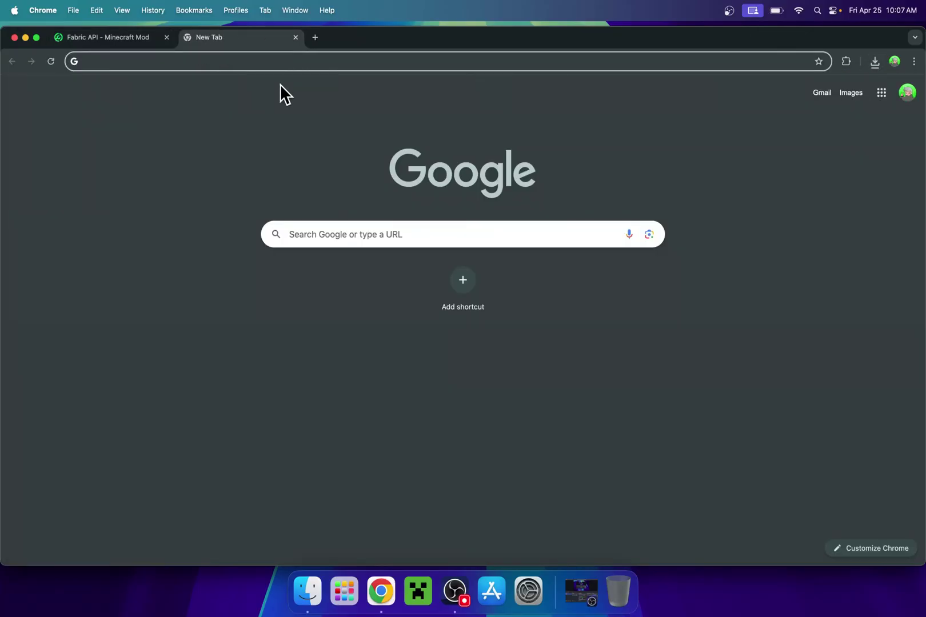
click(320, 235)
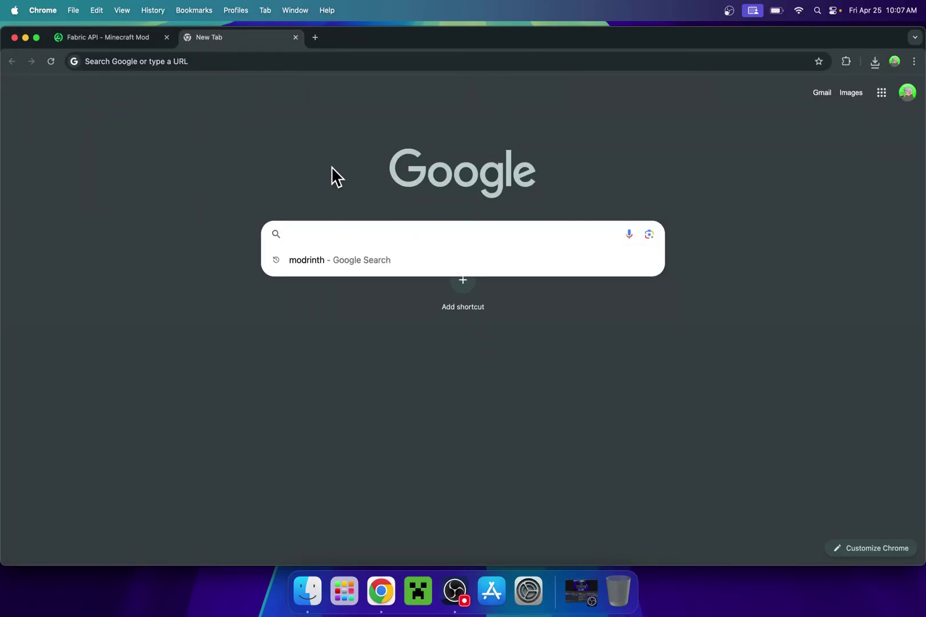
text(Fa)
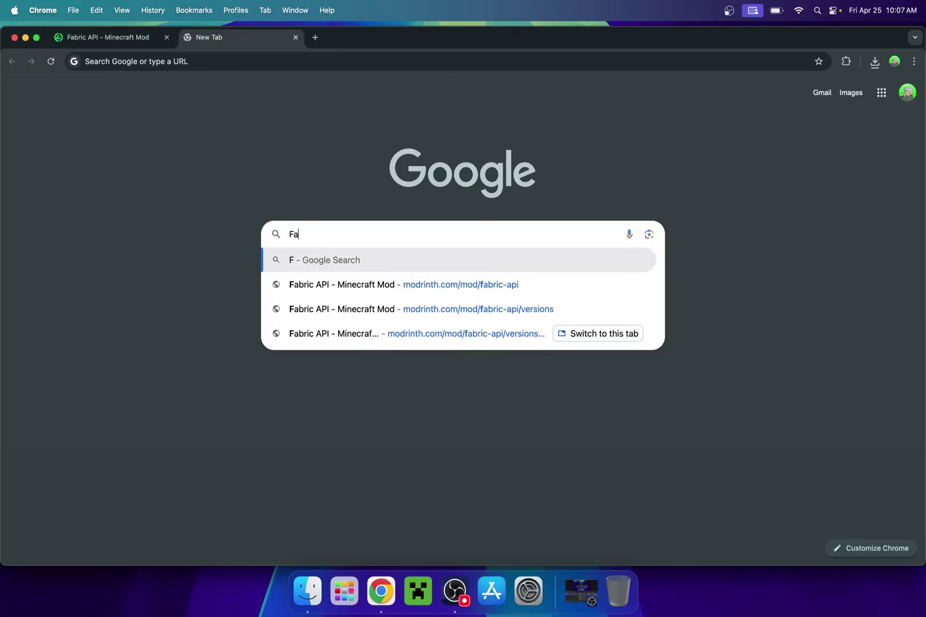
text(bric Mi)
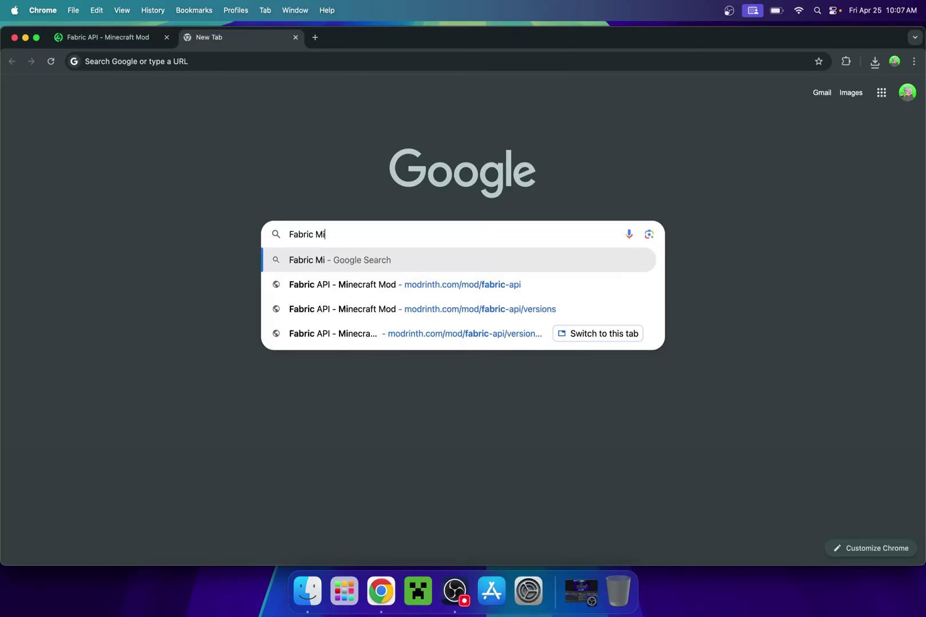
text(necraft)
key(Return)
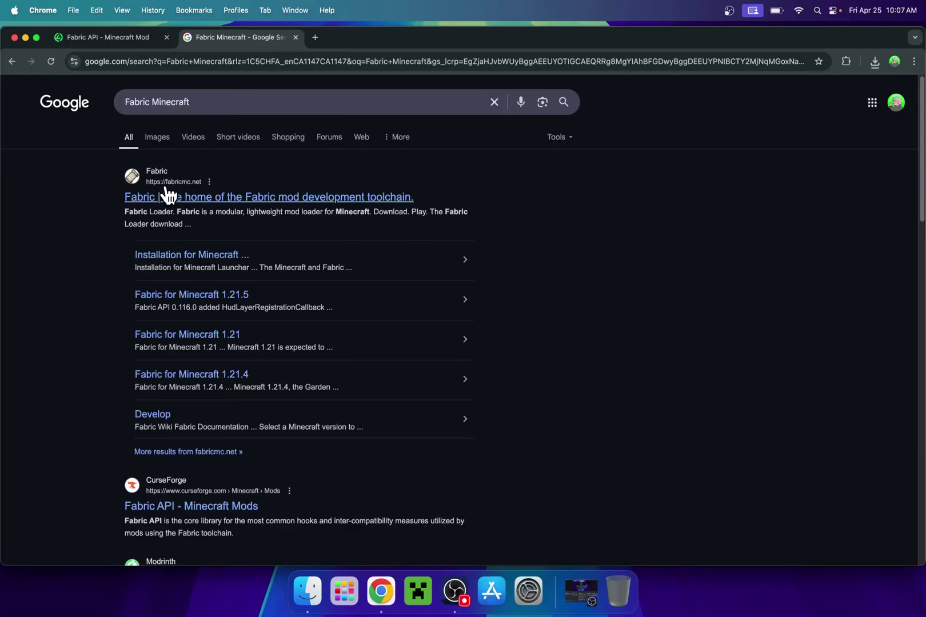
Open the official Fabric site (fabricmc.net) and download the universal JAR installer for Fabric Loader.
click(158, 197)
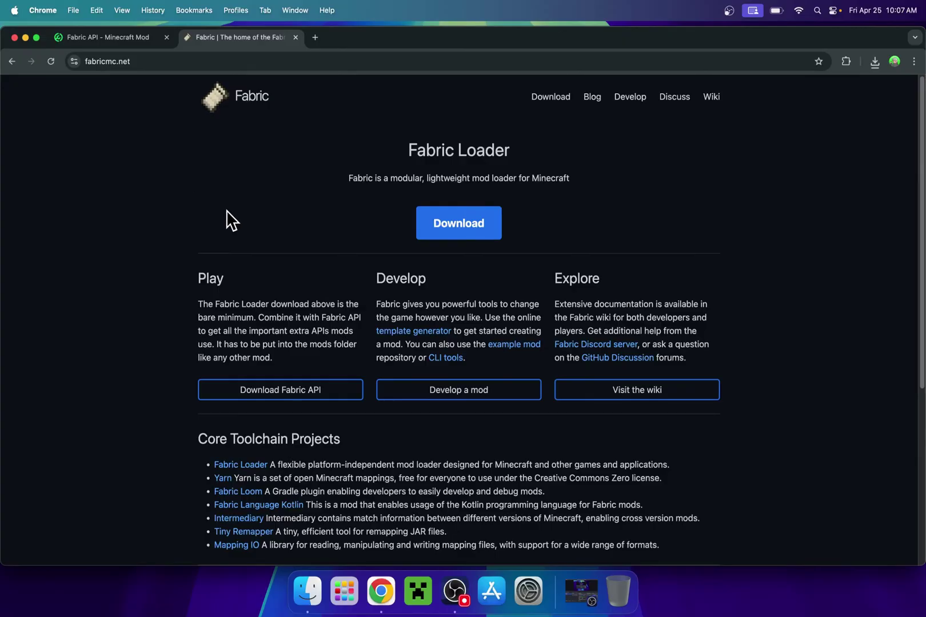
click(461, 246)
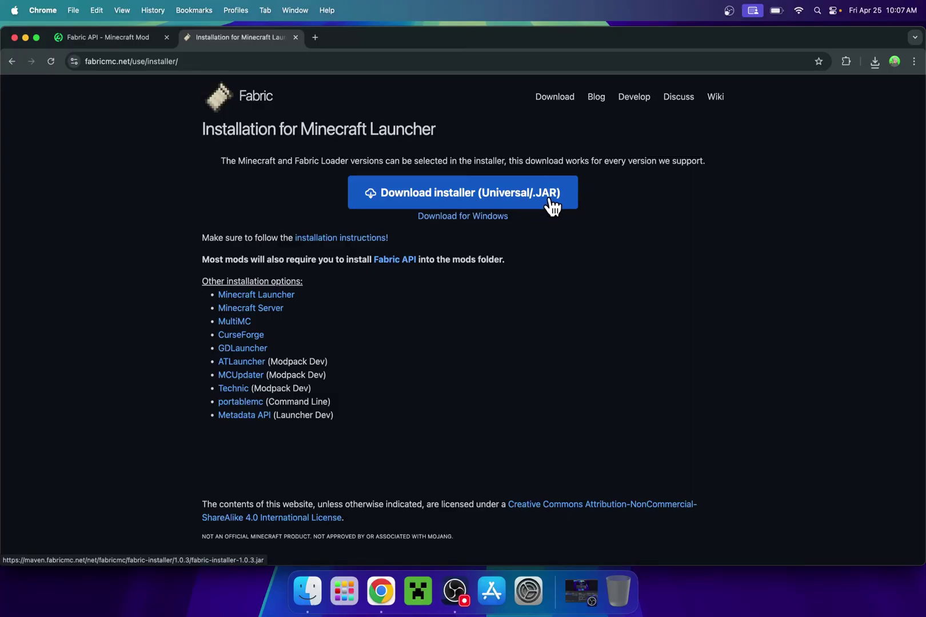
click(455, 198)
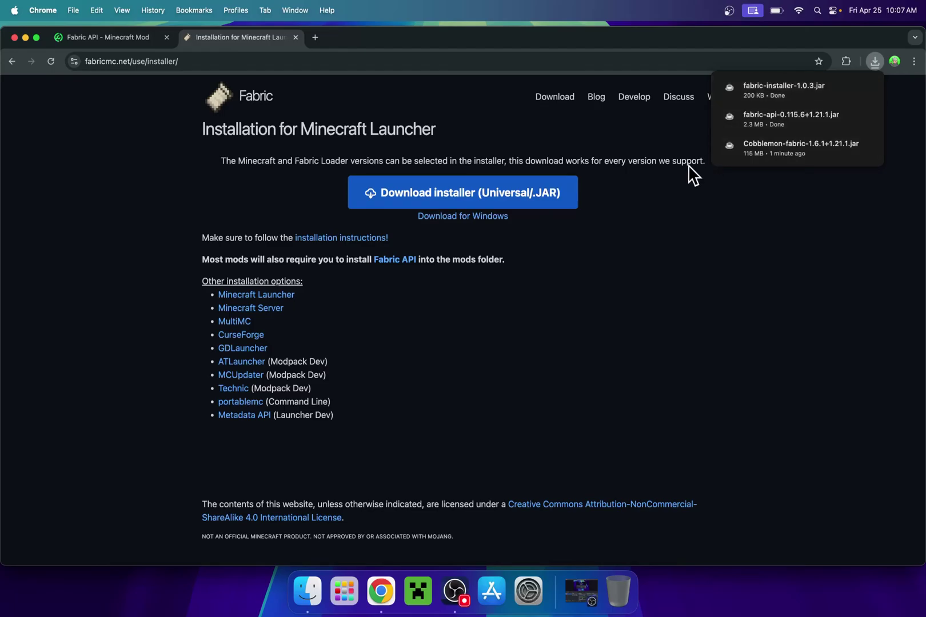
Search Google for "JDK 24" in another new browser tab.
click(315, 37)
click(322, 234)
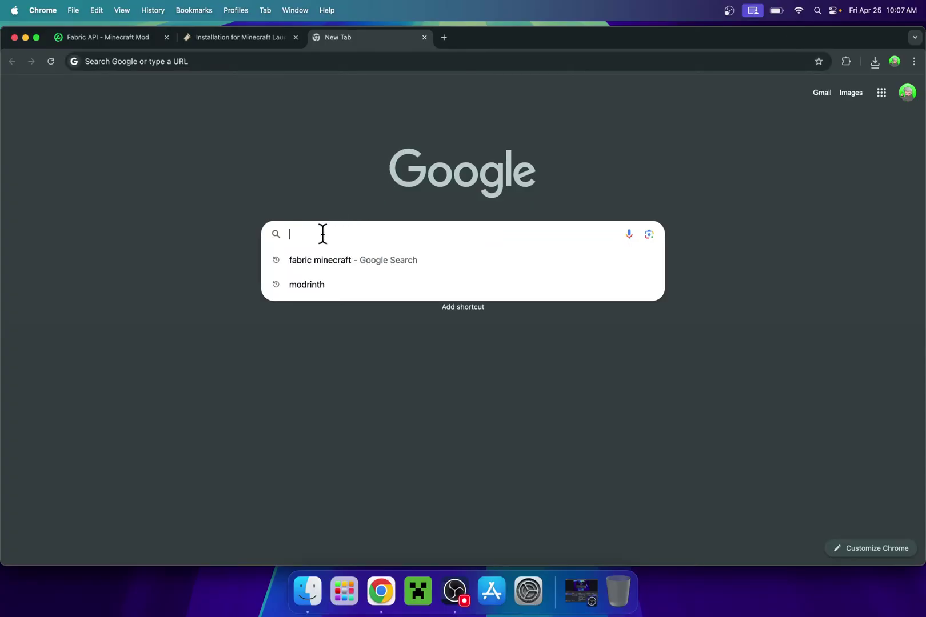
text(J)
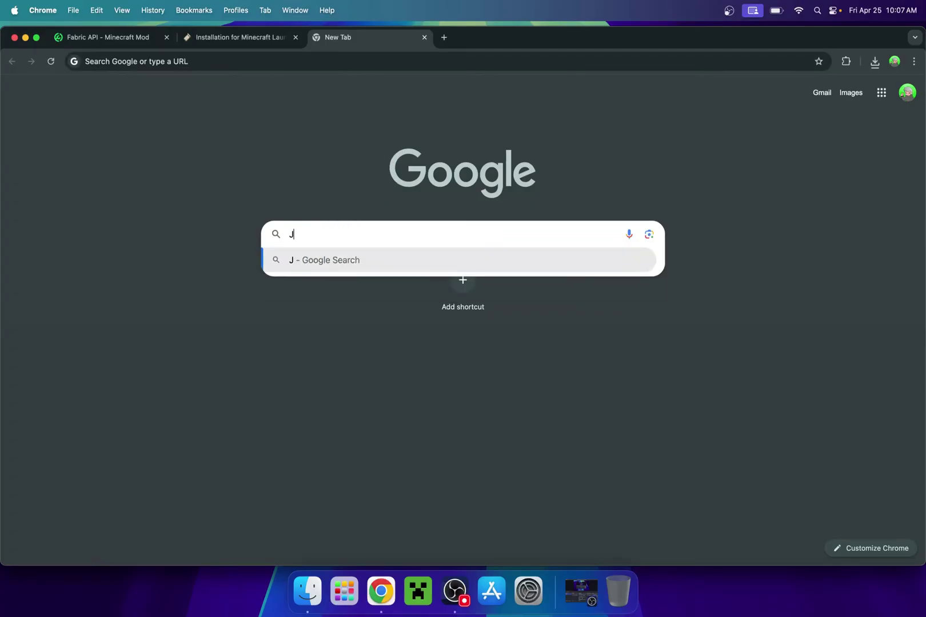
text(DK 24)
key(Return)
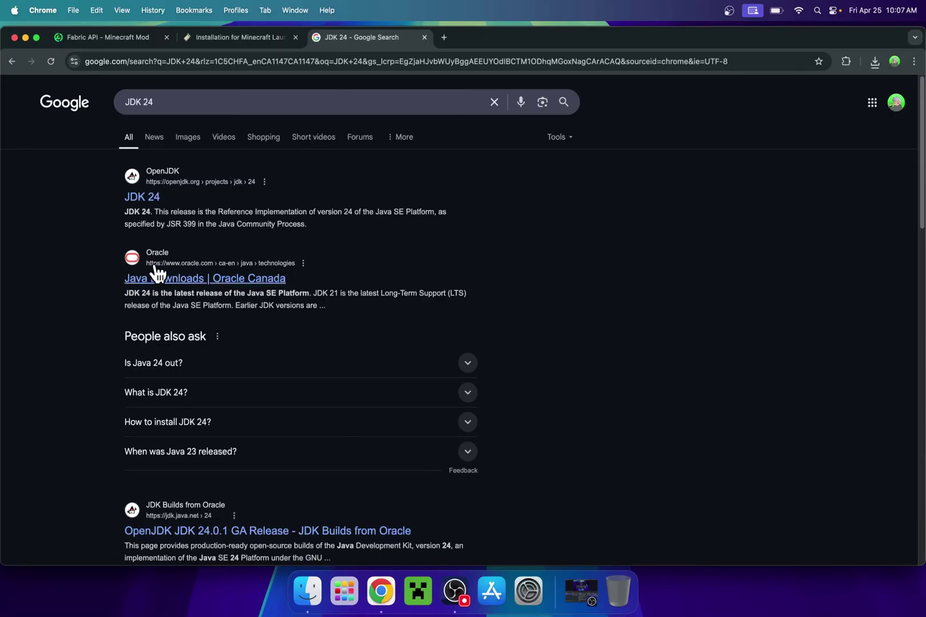
Open Oracle's Java Downloads page, accept all cookies and show the JDK 24 downloads for macOS.
click(169, 283)
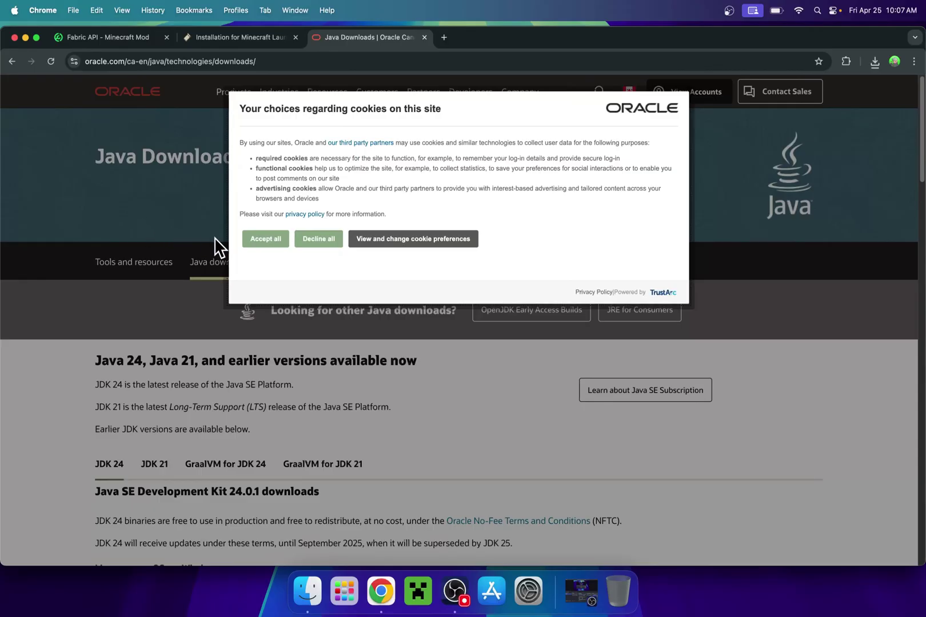
click(251, 246)
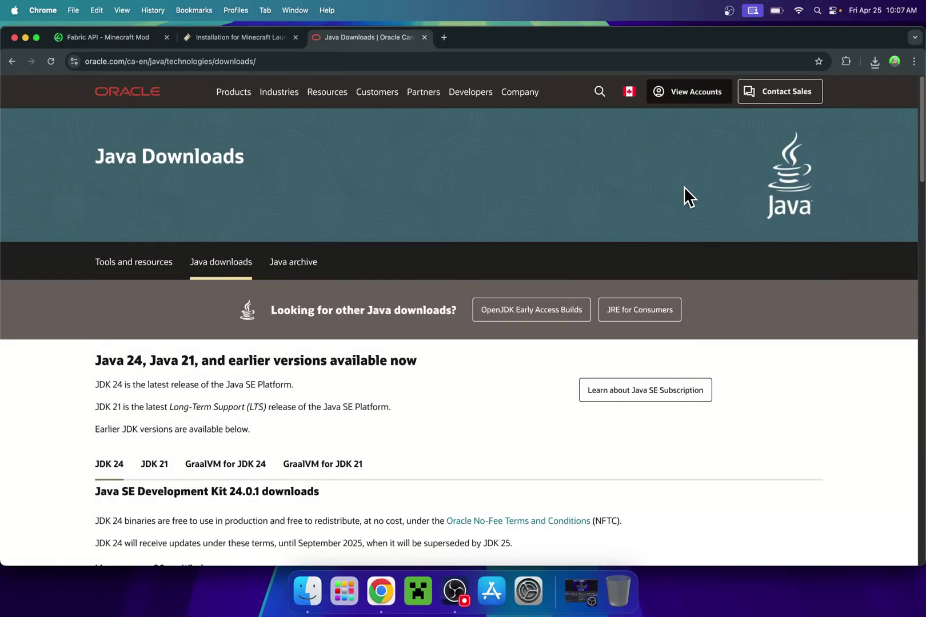
drag(921, 137, 921, 180)
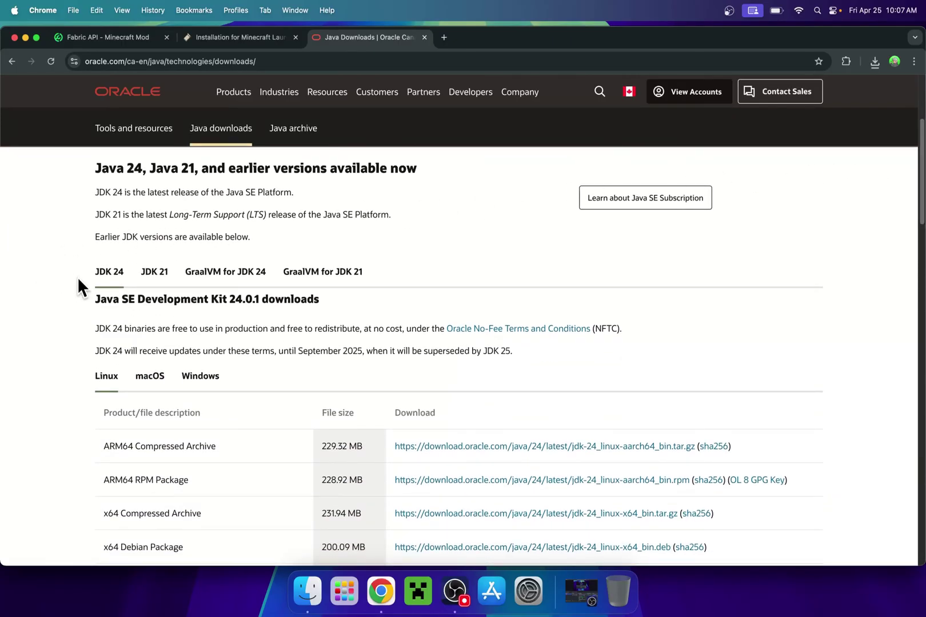
click(147, 378)
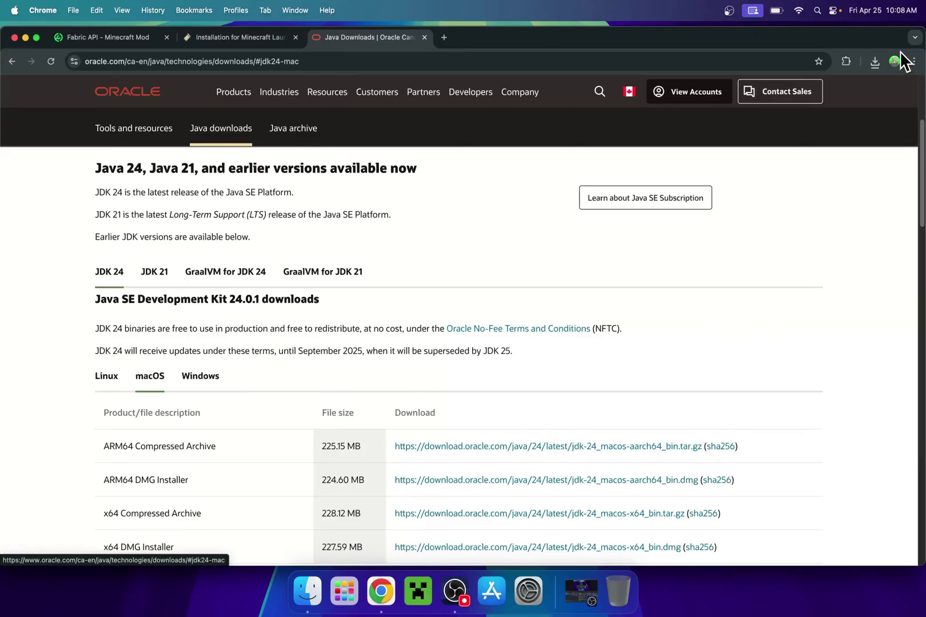
Check the recent browser downloads, close the browser window and show the Downloads folder in Finder.
click(874, 62)
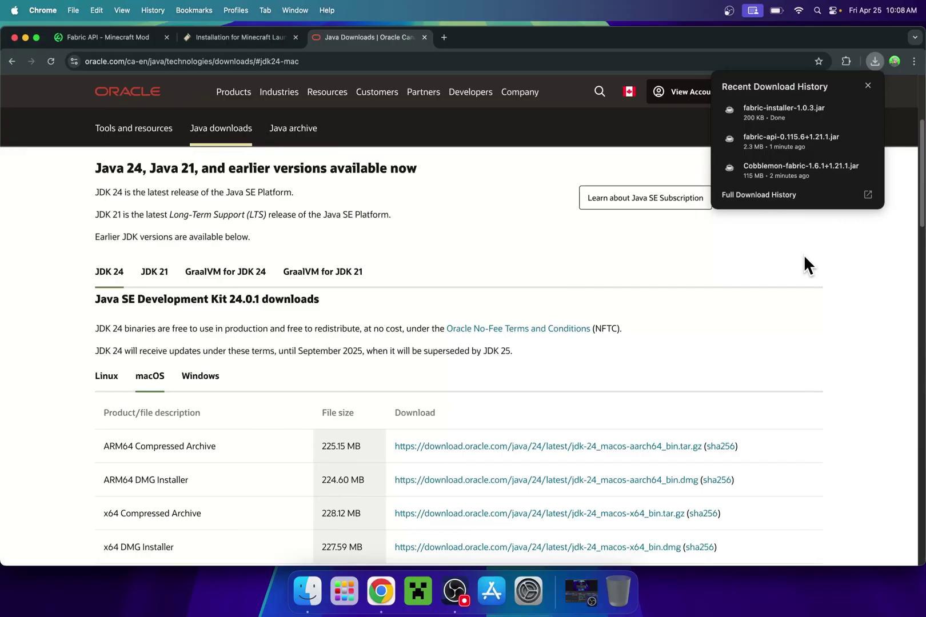
click(14, 37)
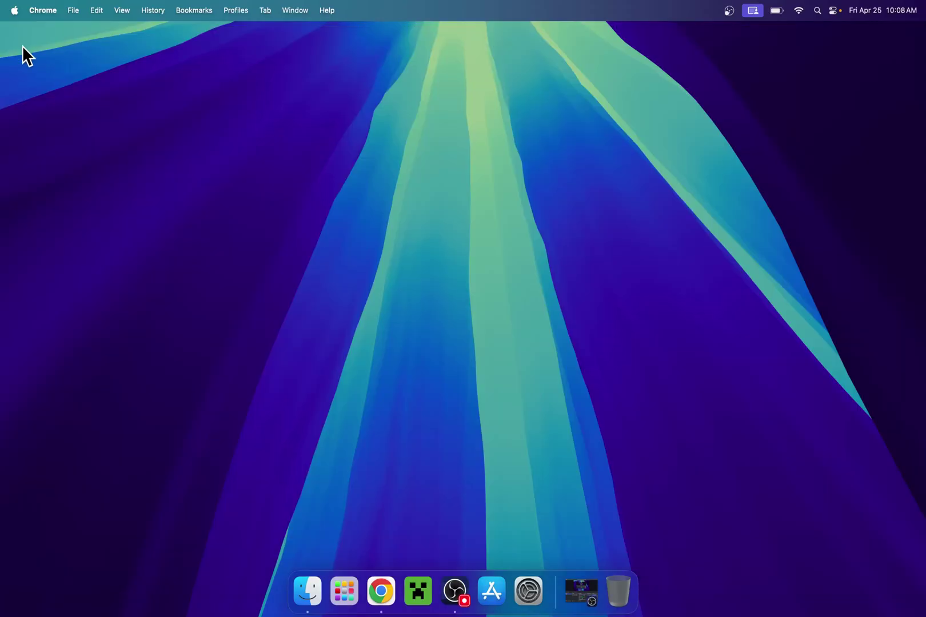
click(307, 591)
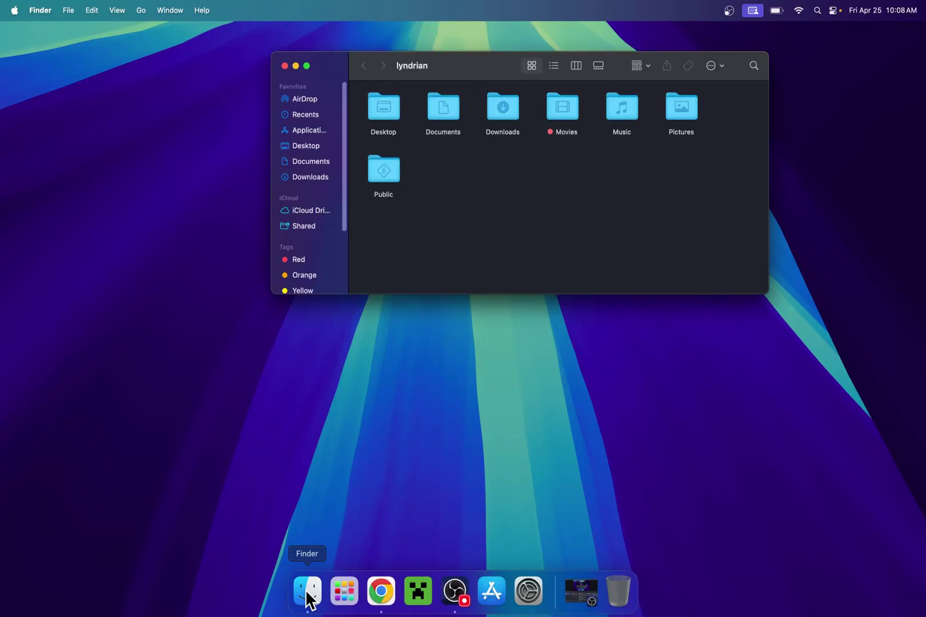
click(308, 178)
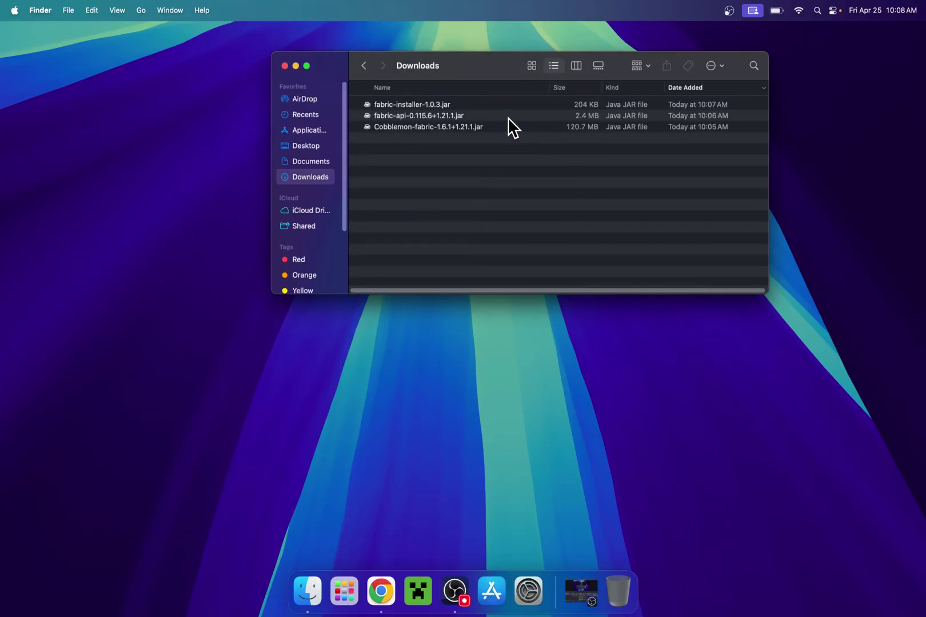
Try to open fabric-installer-1.0.3.jar and dismiss the macOS security alert, keeping the file.
click(481, 104)
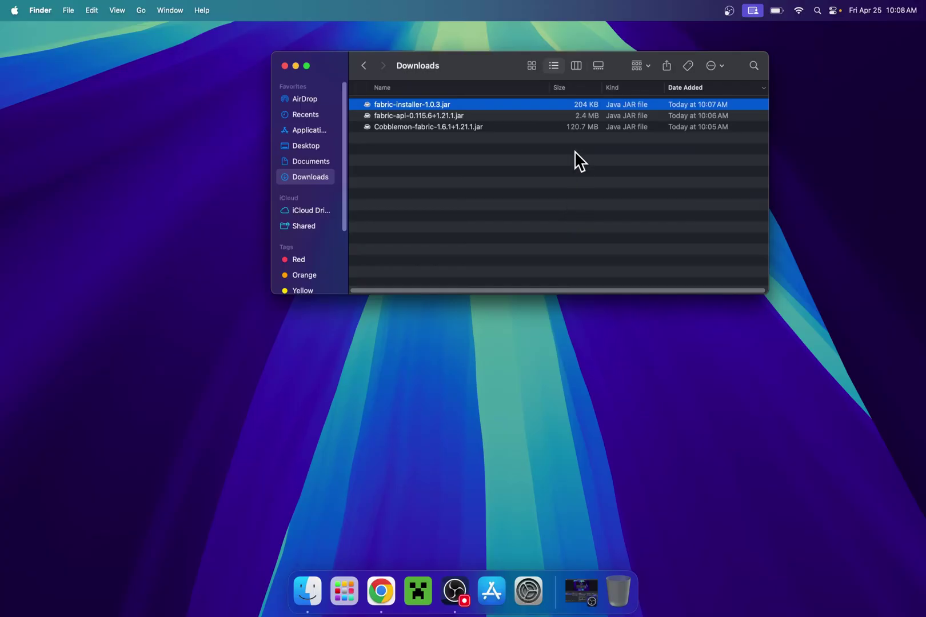
double_click(520, 108)
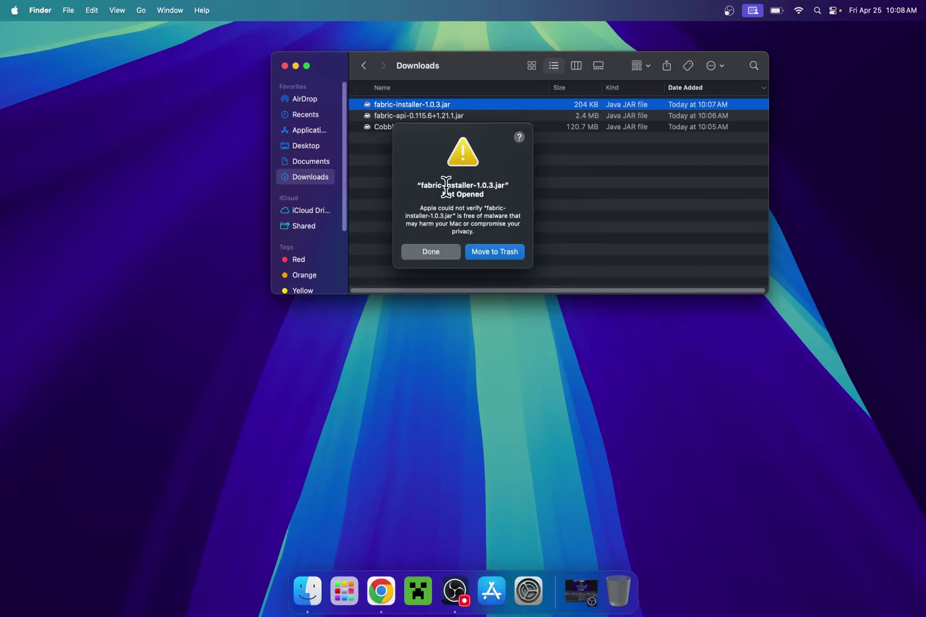
click(430, 252)
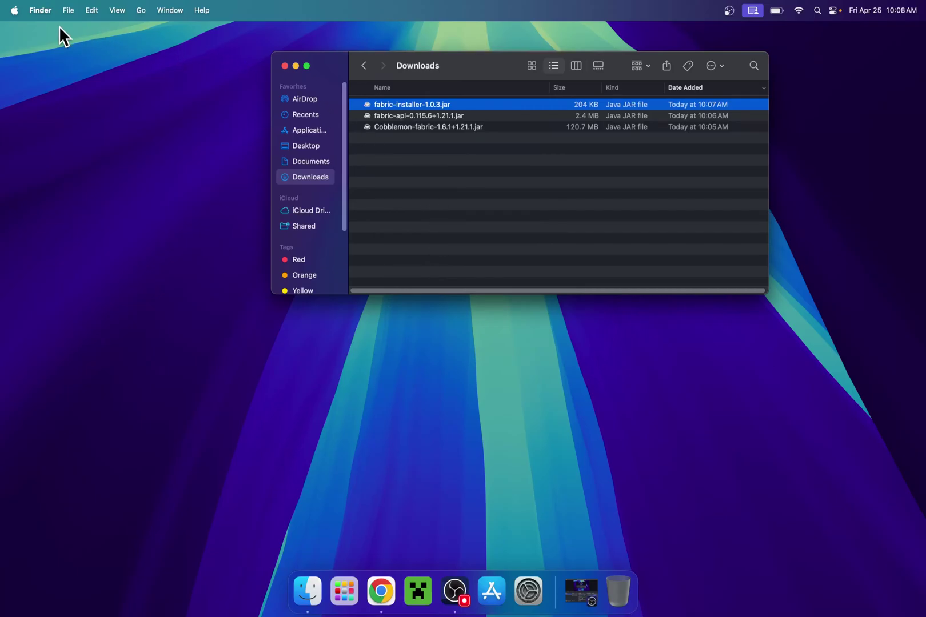
In System Settings' Privacy & Security, allow the blocked fabric-installer-1.0.3.jar and open it anyway.
click(14, 11)
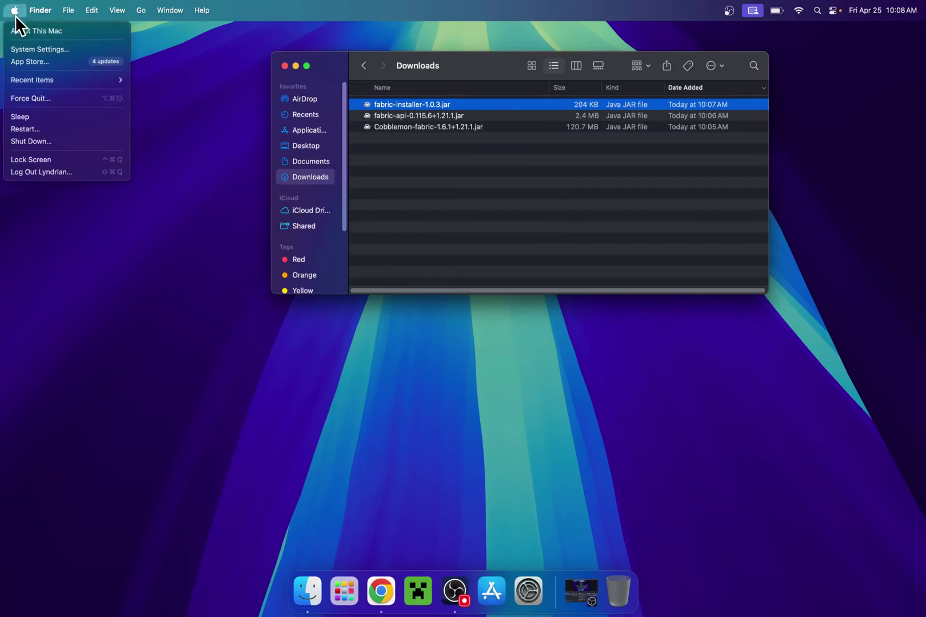
click(37, 50)
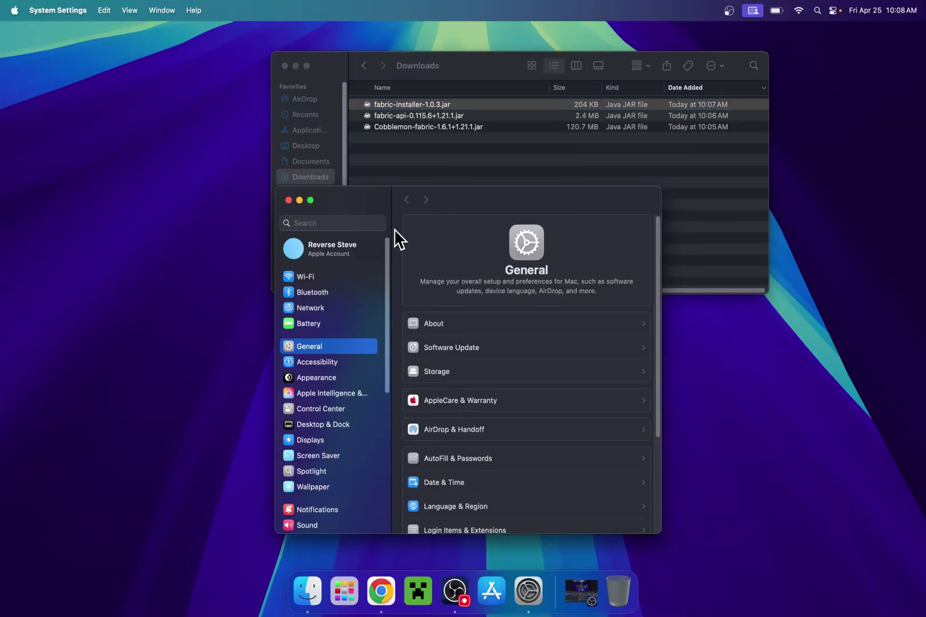
drag(386, 247, 381, 315)
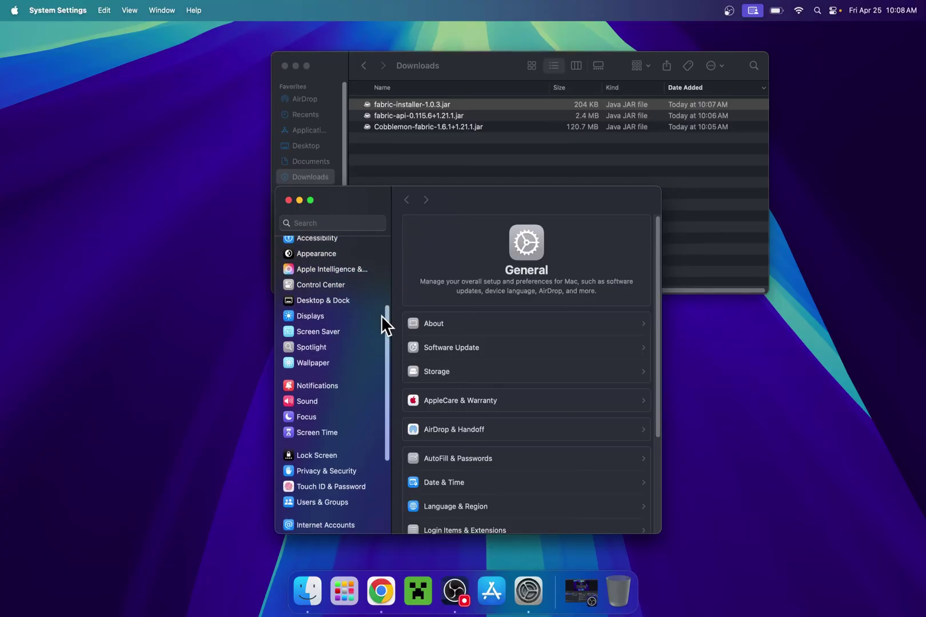
click(320, 472)
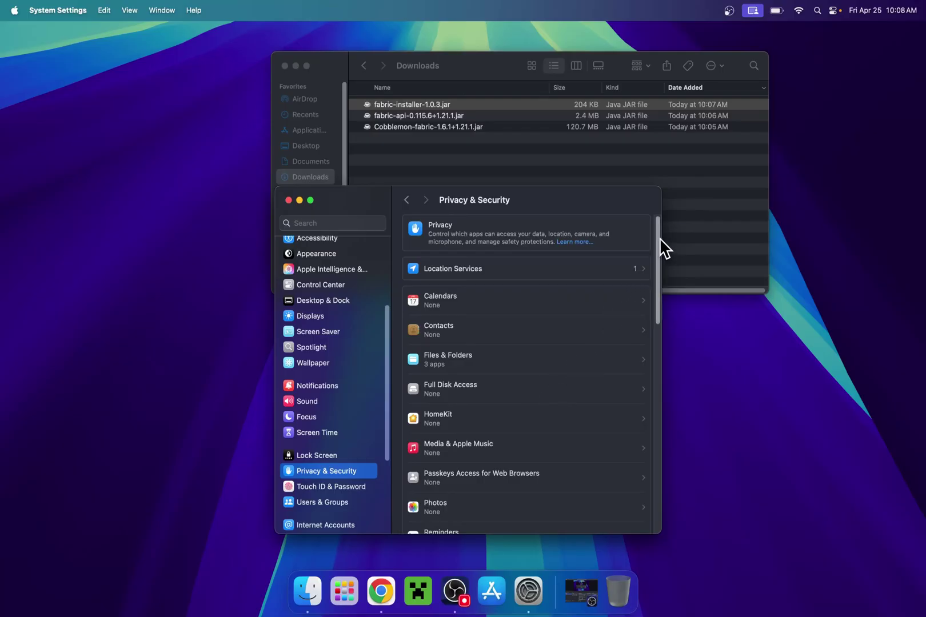
drag(659, 238, 642, 433)
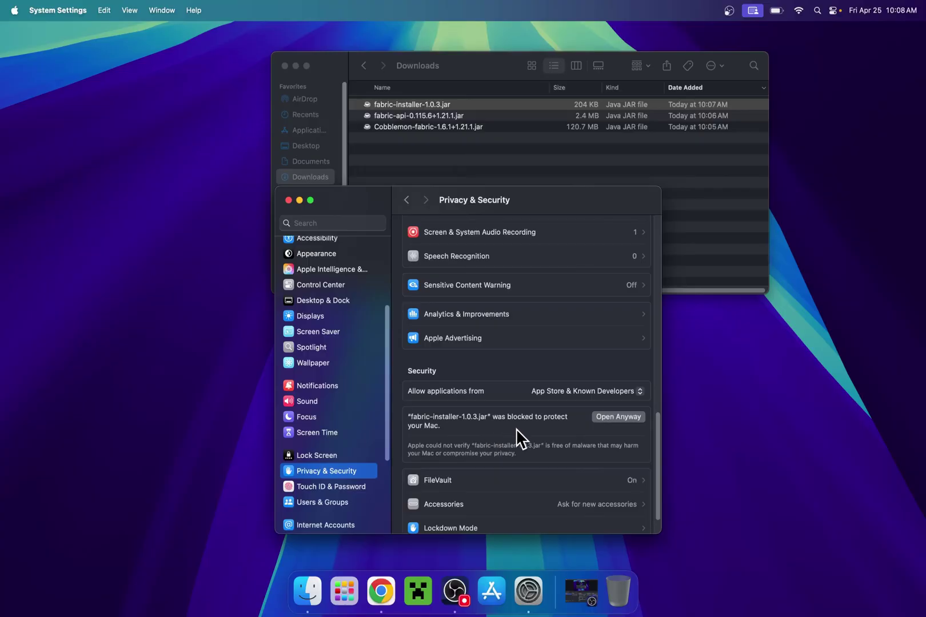
click(614, 421)
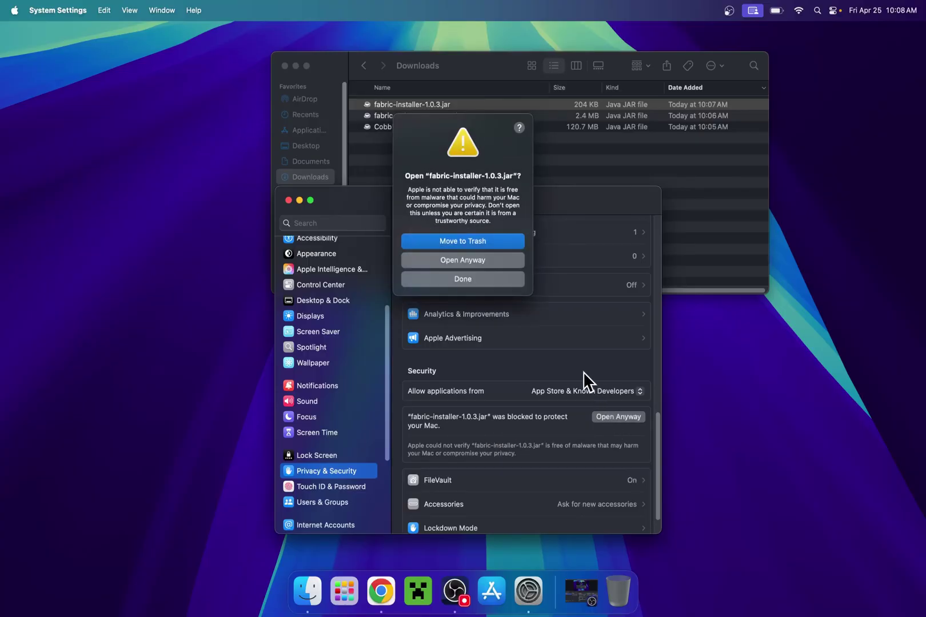
click(468, 260)
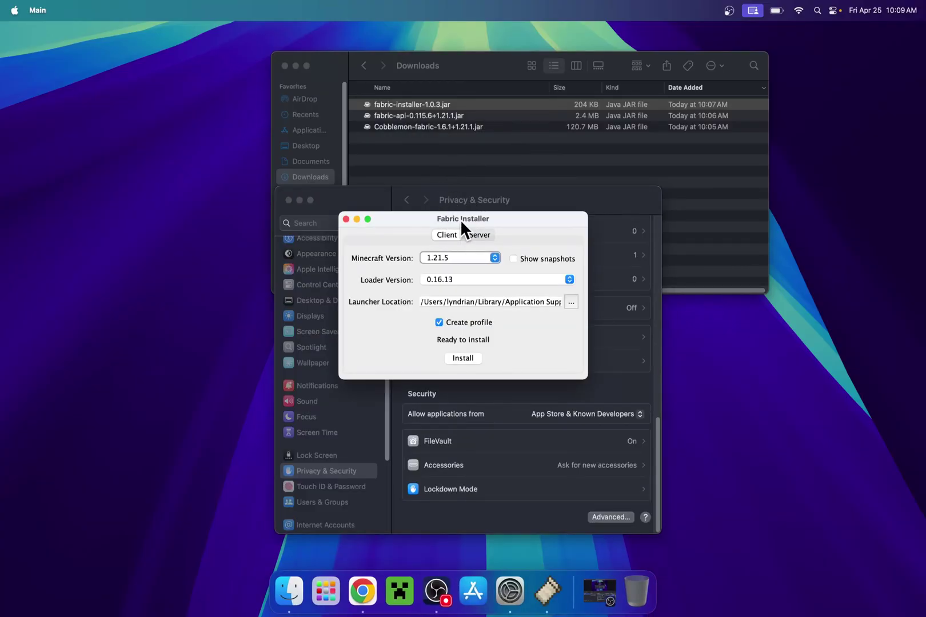
Install the Fabric client for Minecraft version 1.21.1, and close the installer and System Settings.
click(437, 259)
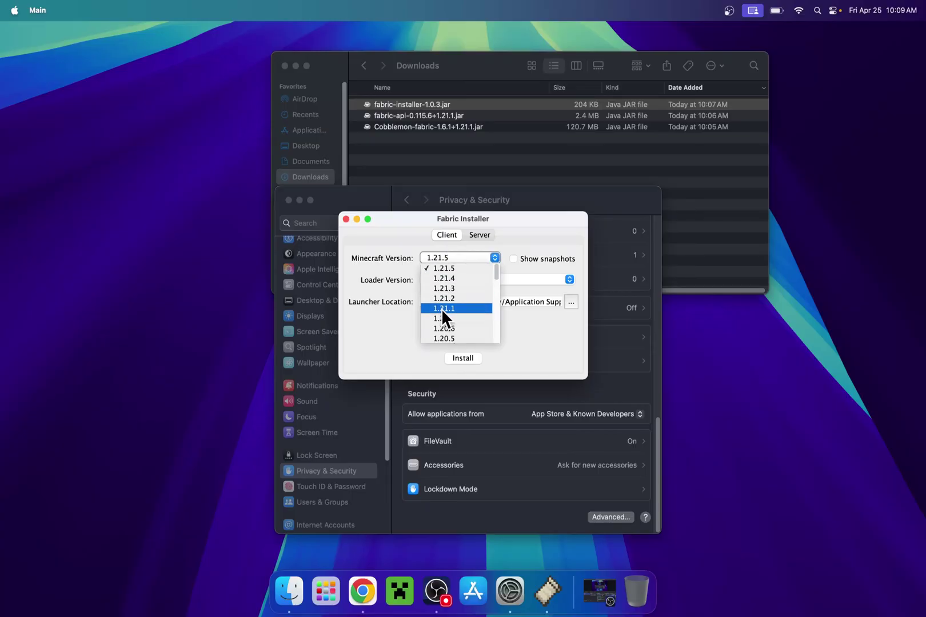
click(441, 308)
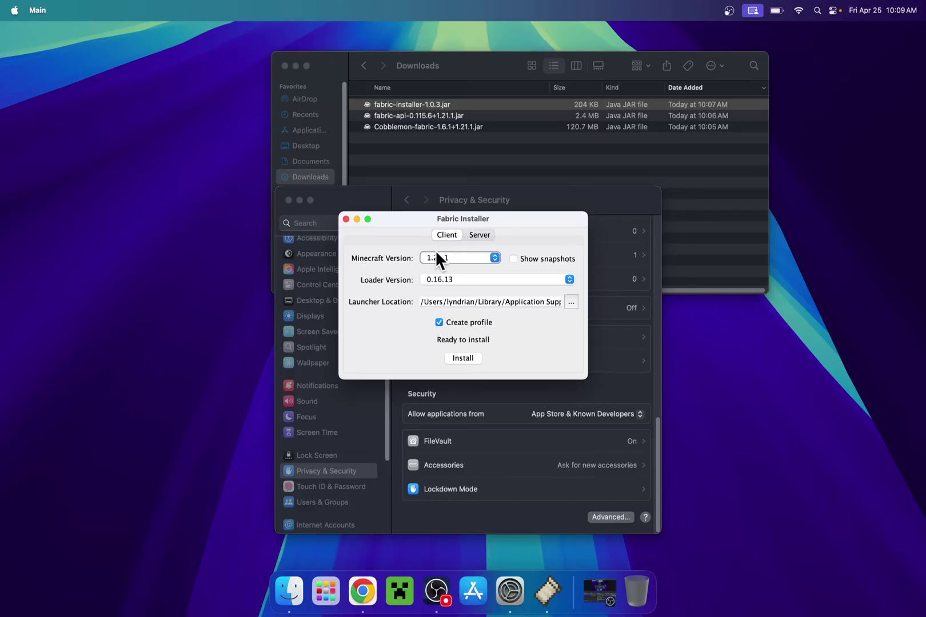
click(460, 356)
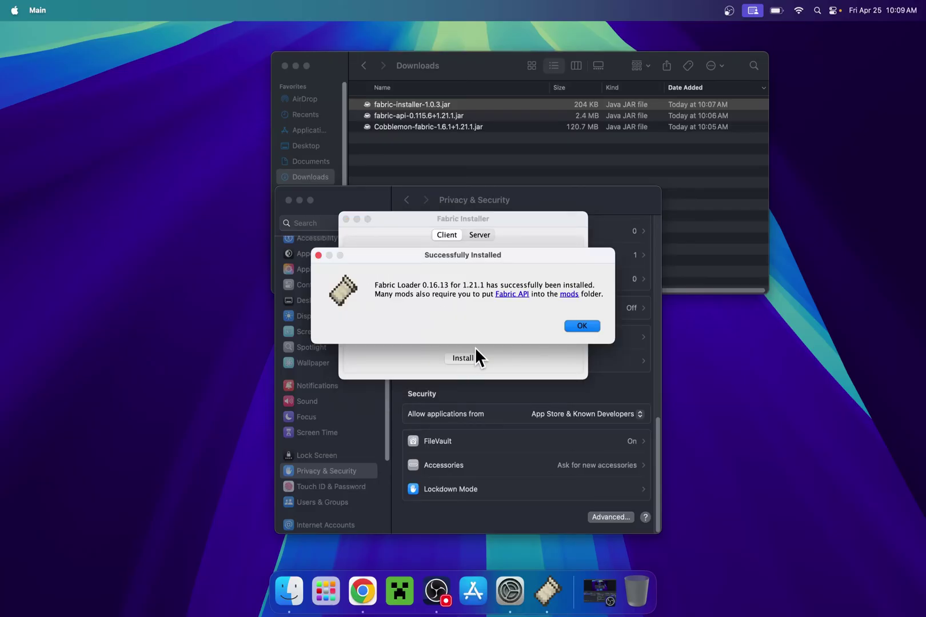
click(582, 326)
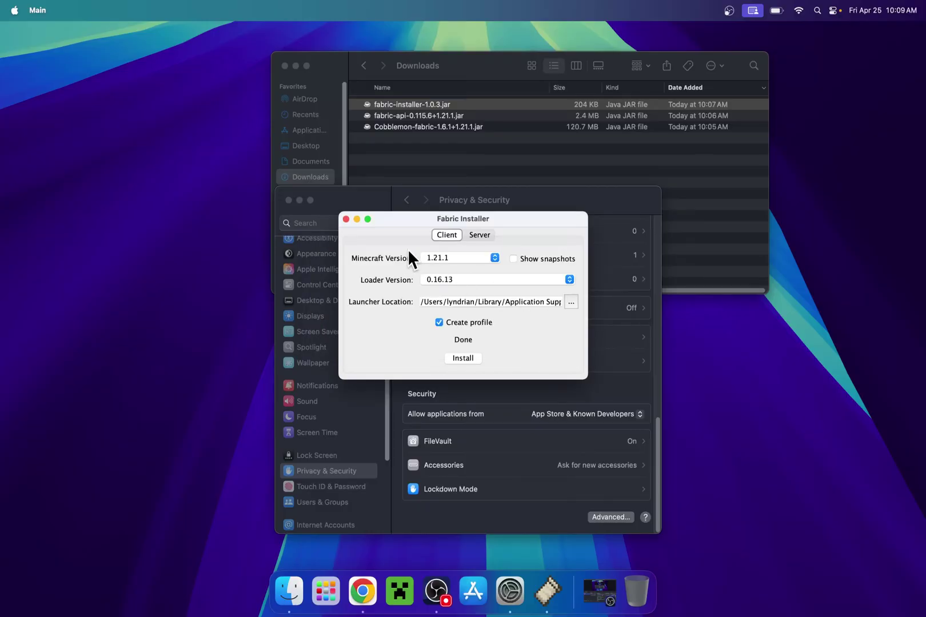
click(346, 219)
click(288, 200)
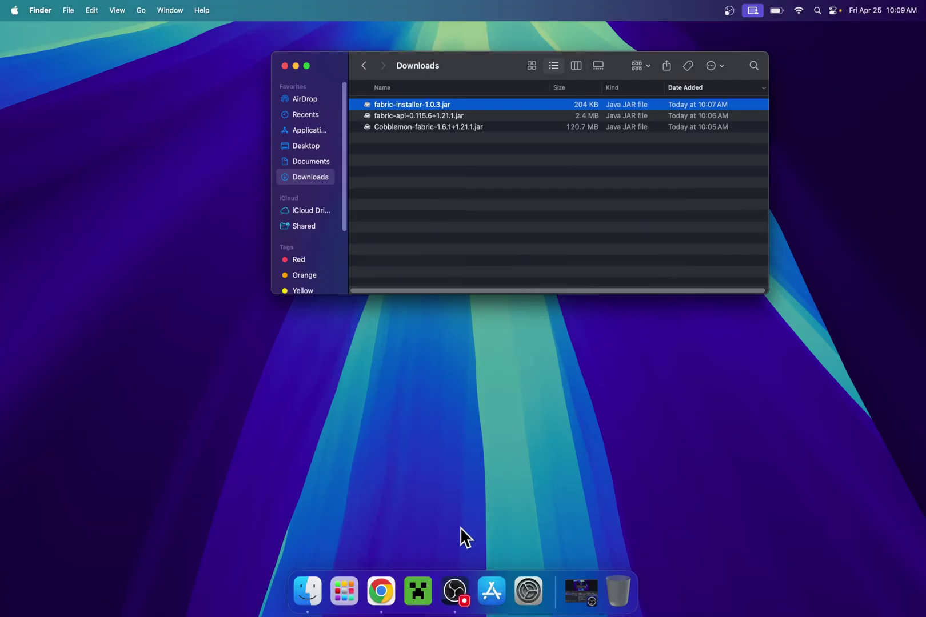
Switch to the Minecraft Launcher, open the fabric-loader-1.21.1 installation's game folder and enter its mods folder.
click(418, 592)
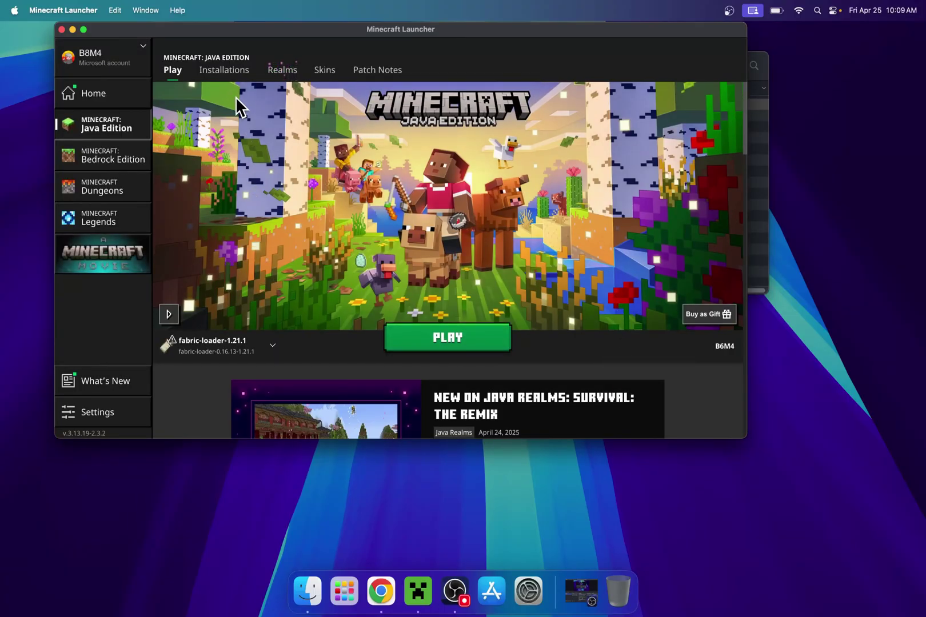
click(222, 71)
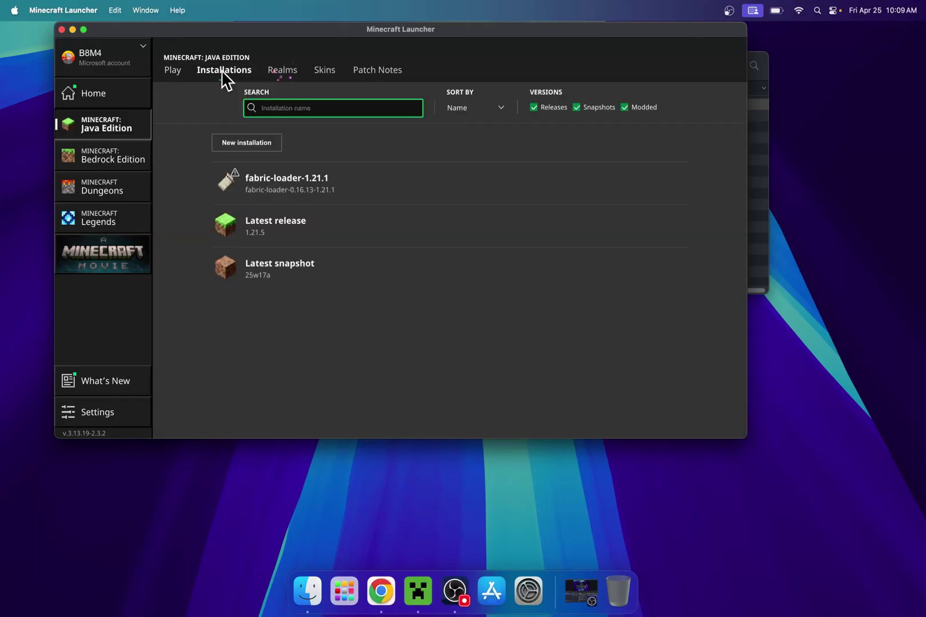
mouse_move(335, 205)
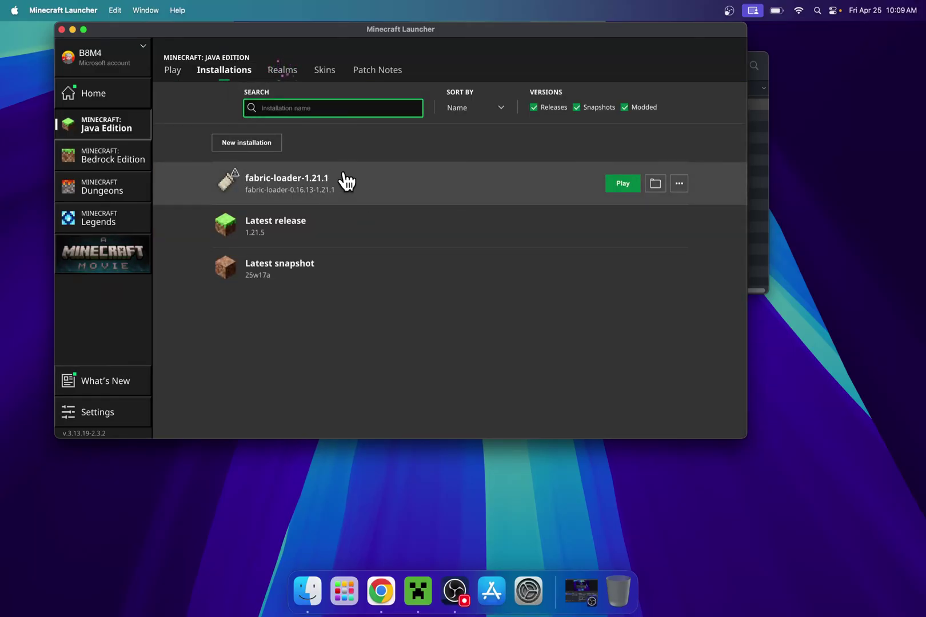
click(656, 187)
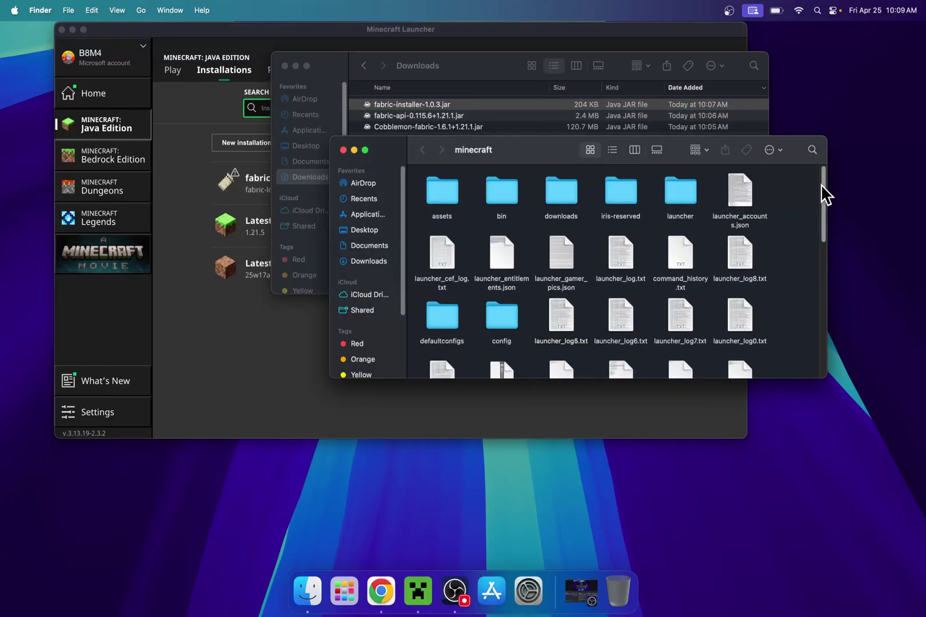
drag(823, 181, 814, 293)
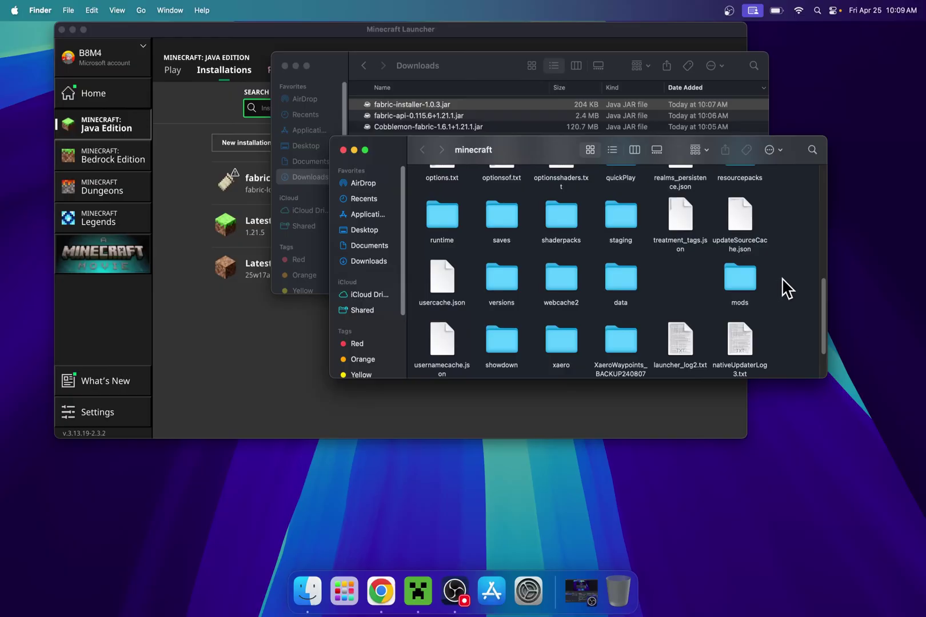
double_click(745, 276)
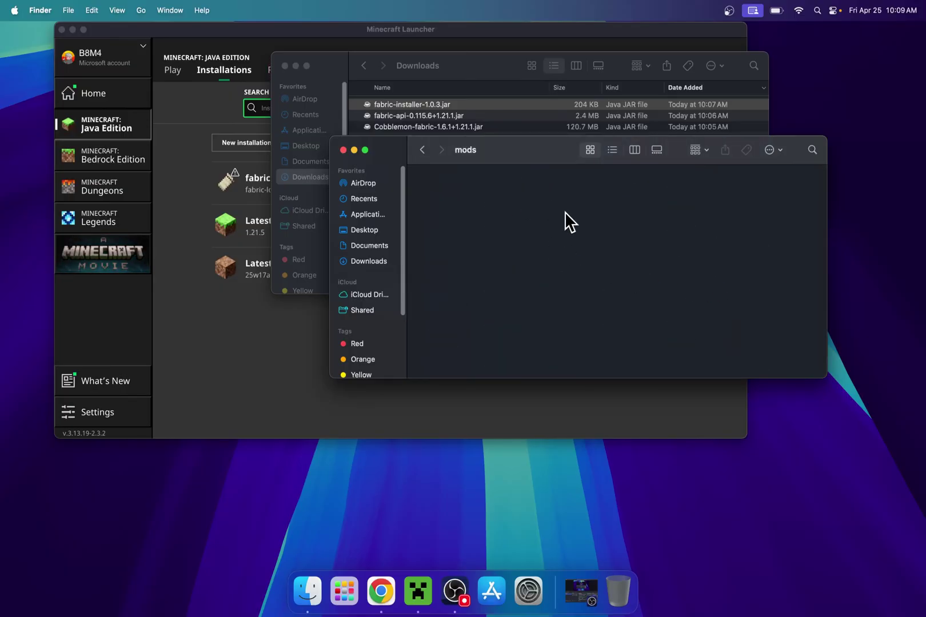
Copy fabric-api-0.115.6+1.21.1.jar and Cobblemon-fabric-1.6.1+1.21.1.jar from Downloads into the mods folder.
click(350, 263)
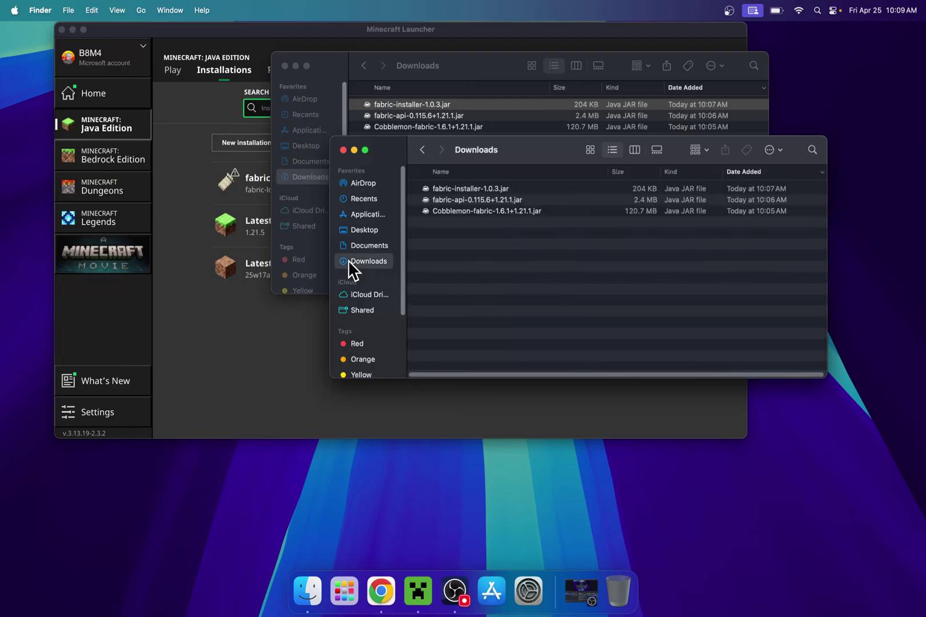
click(463, 211)
shift+click(464, 200)
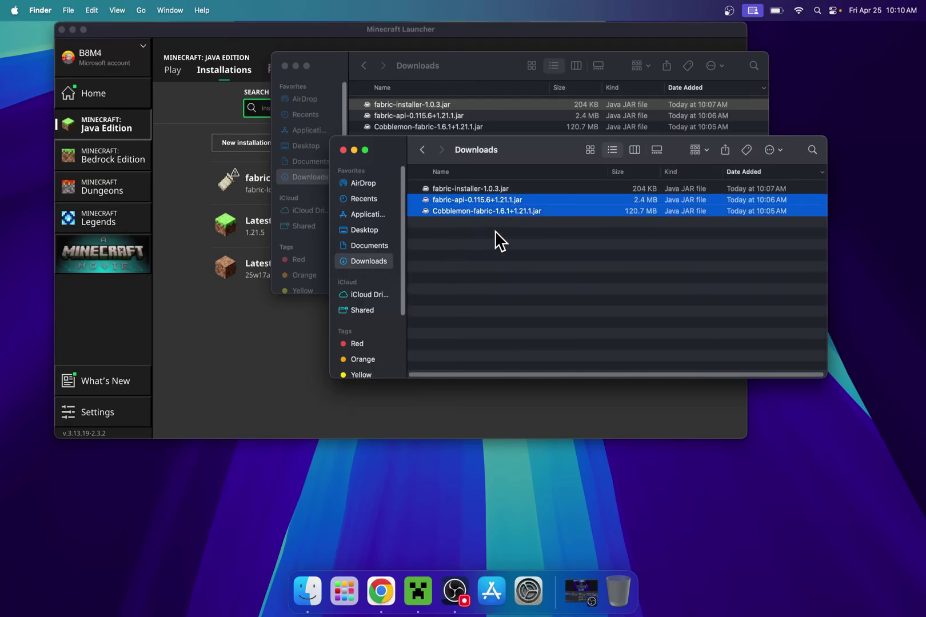
right_click(521, 202)
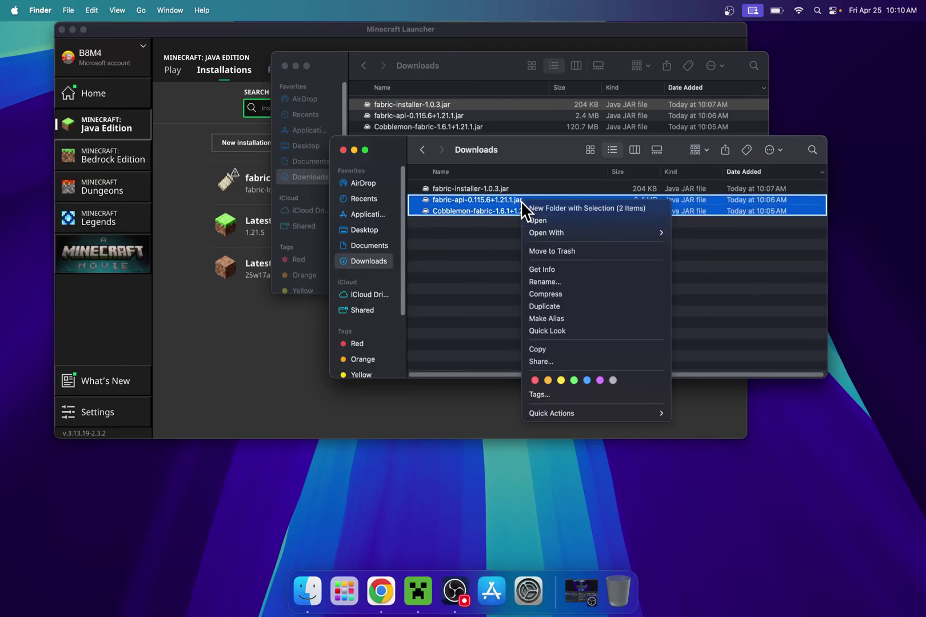
click(585, 348)
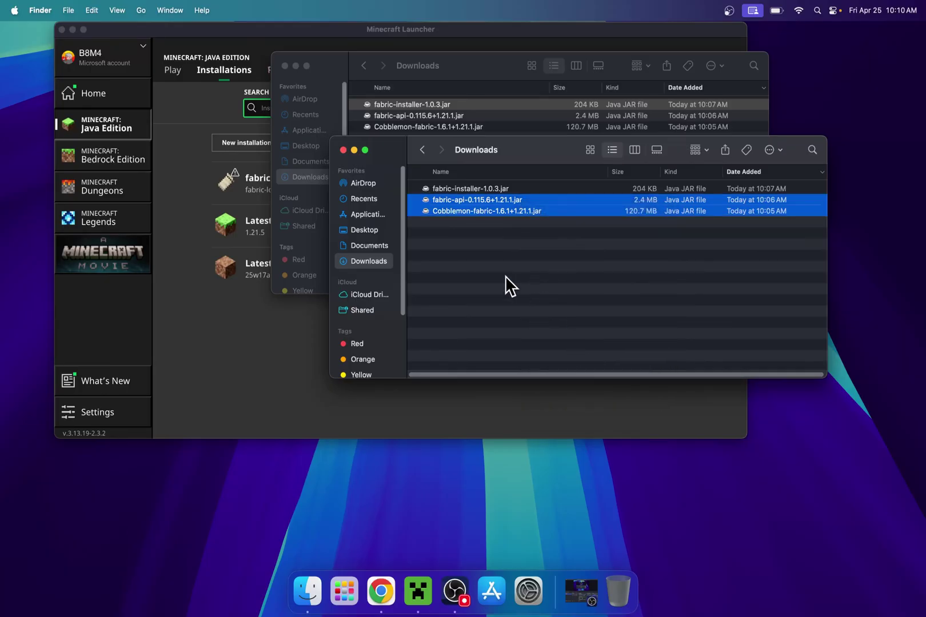
click(422, 150)
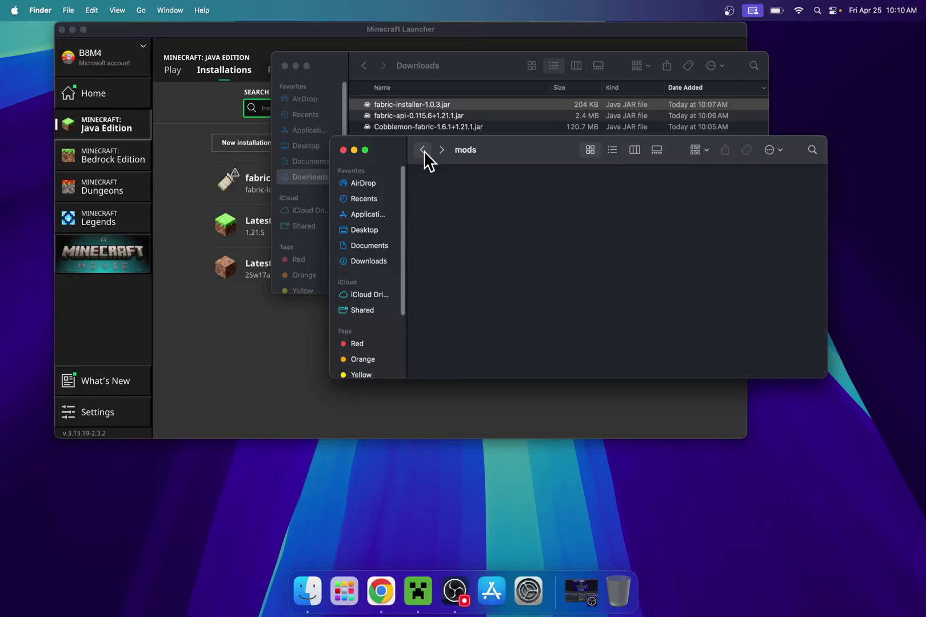
right_click(483, 188)
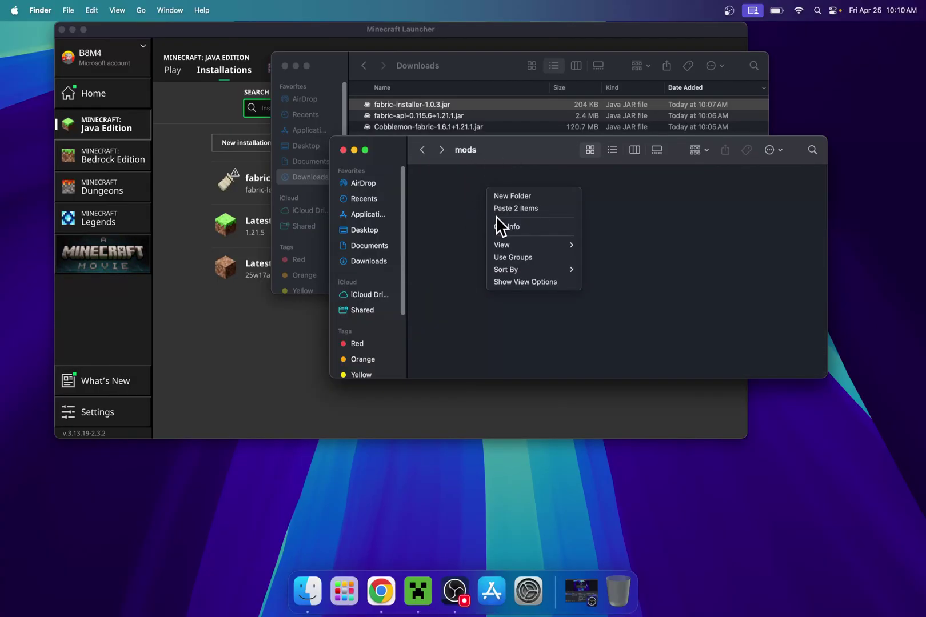
click(519, 208)
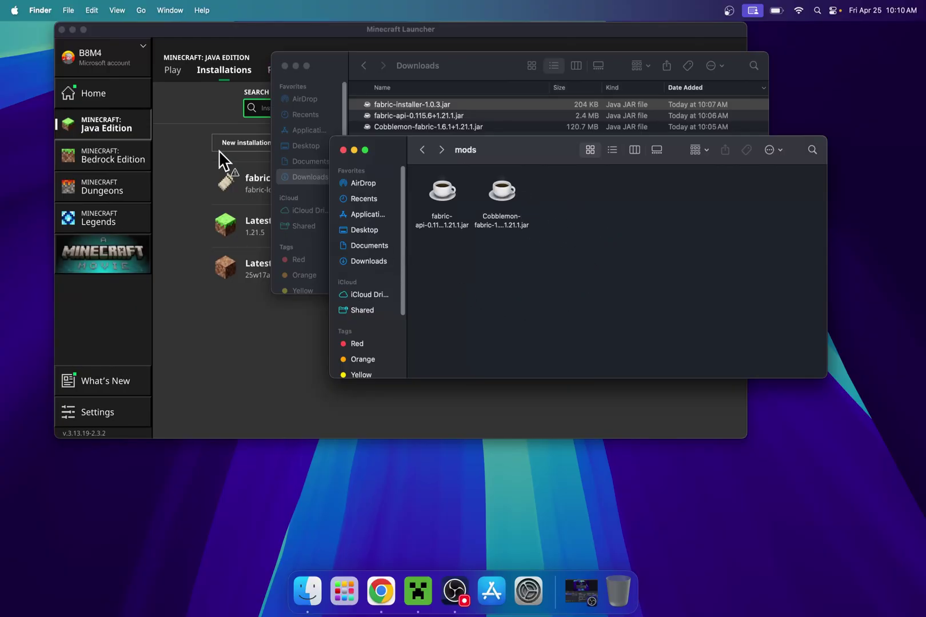
Return to the Minecraft Launcher and start the game with the fabric-loader-1.21.1 installation.
click(182, 100)
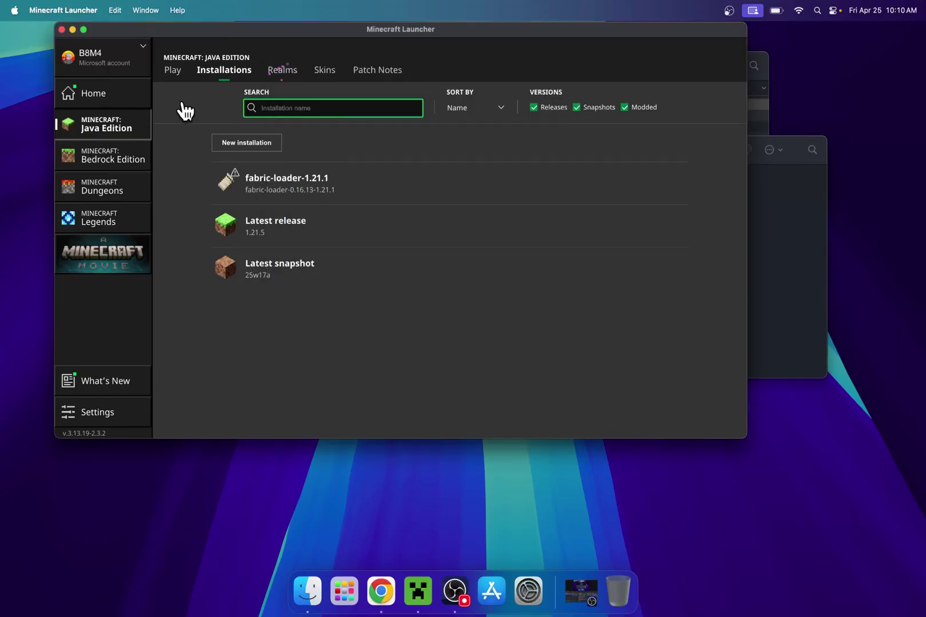
click(172, 71)
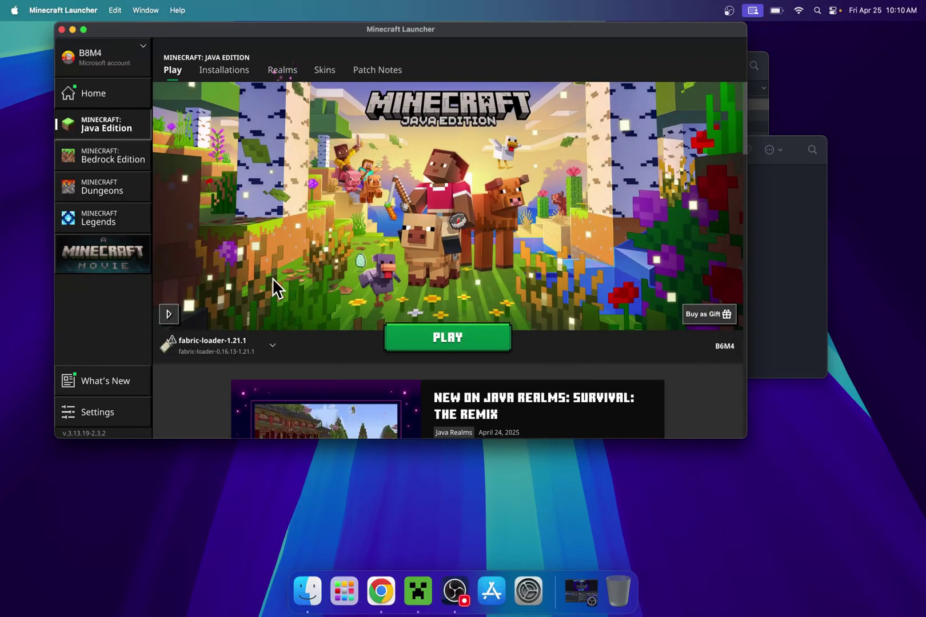
click(444, 331)
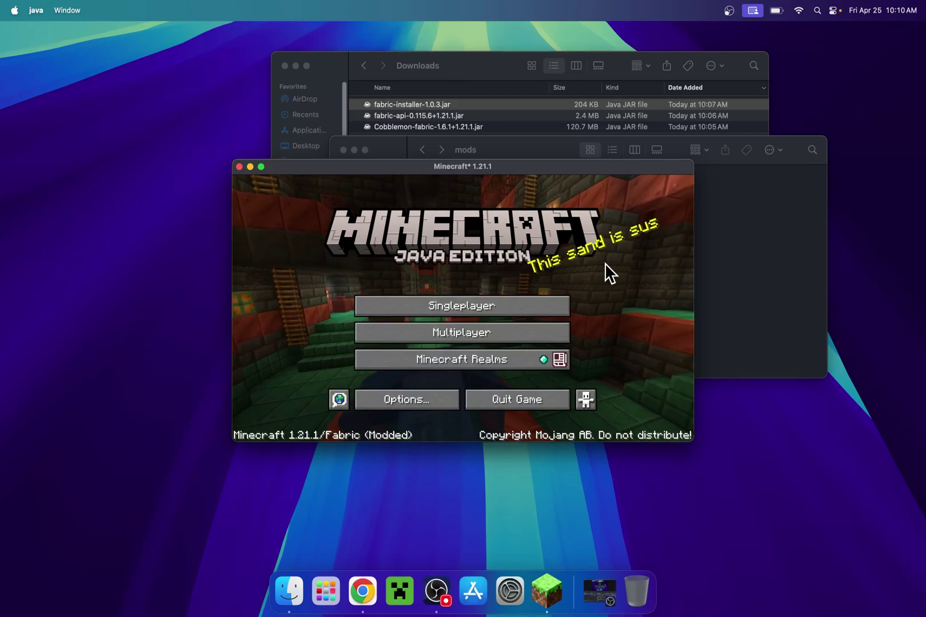
Create a new singleplayer world with the game mode set to Creative and enter it.
click(464, 302)
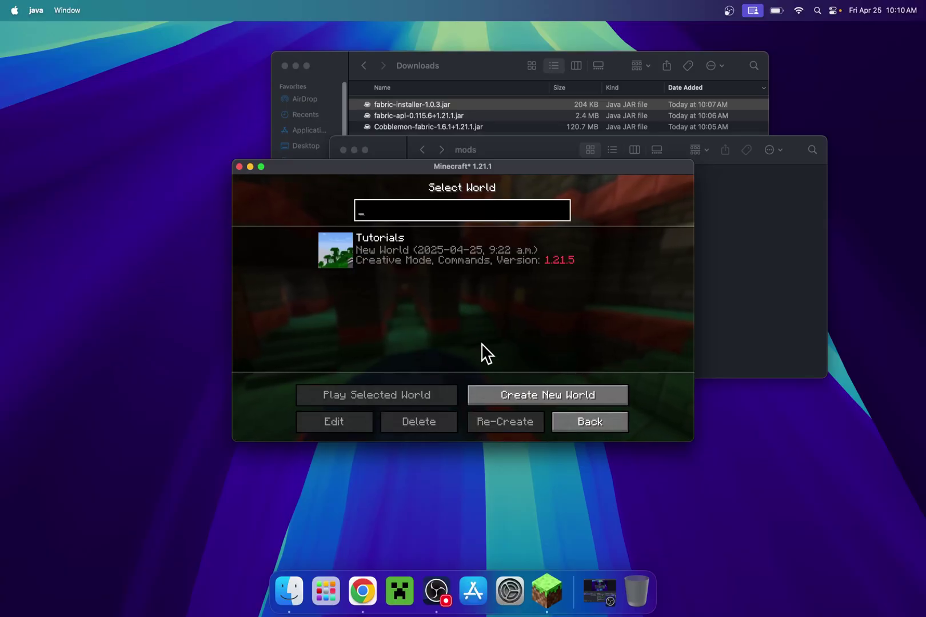
click(562, 391)
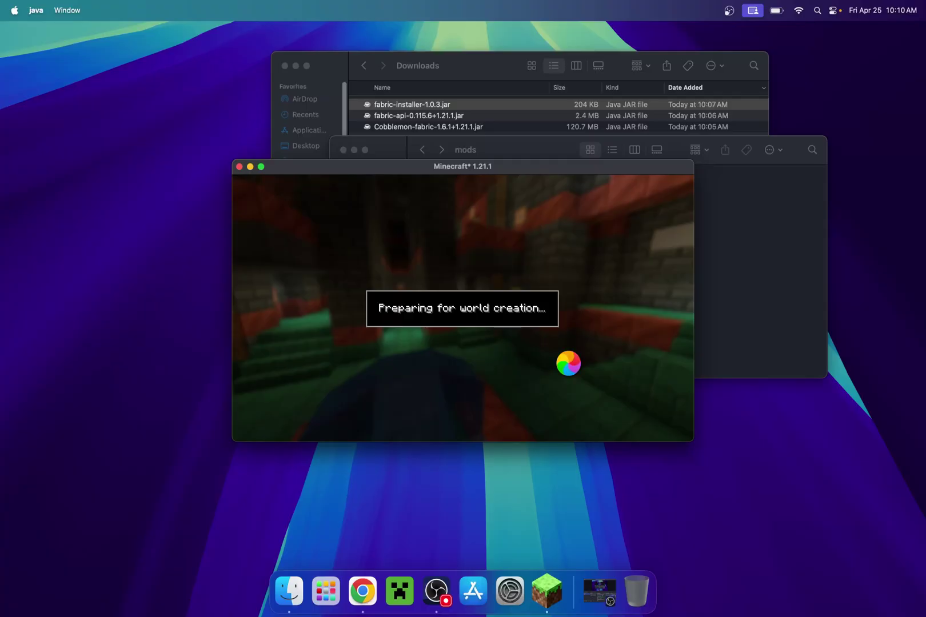
click(500, 269)
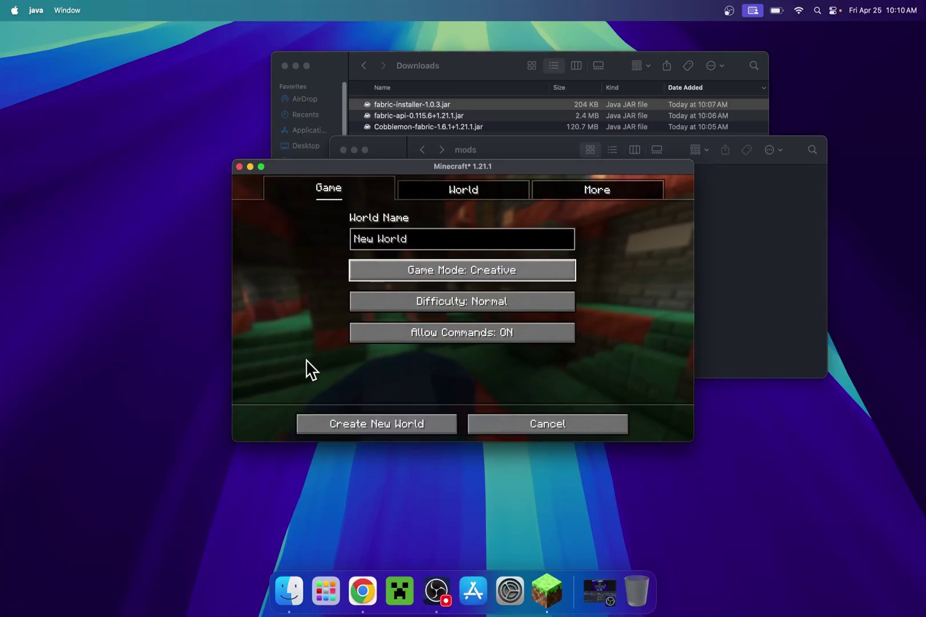
click(353, 426)
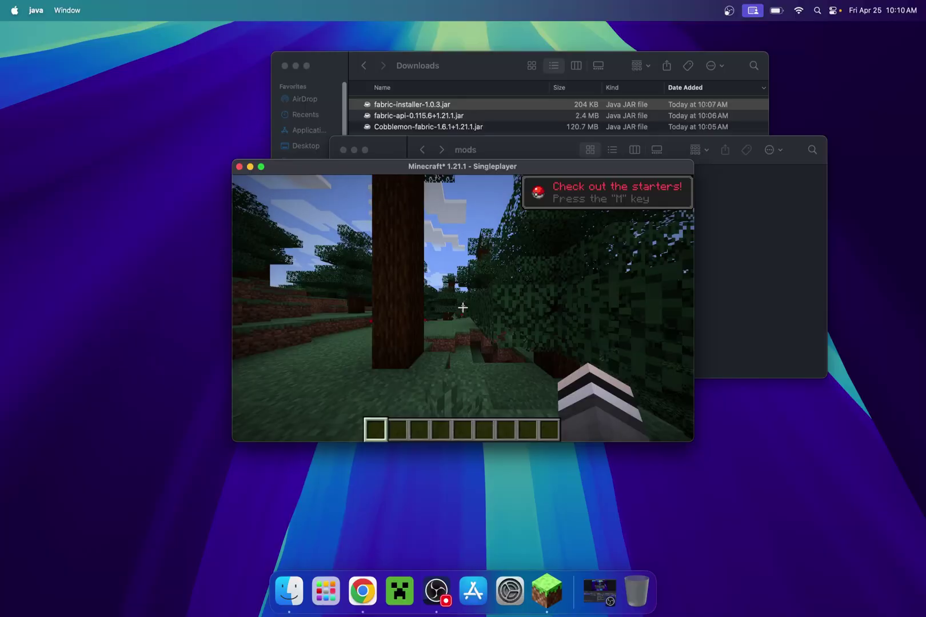
Walk through the forest around the spawn point, and view and close Cobblemon's Starter Selection screen.
key(w)
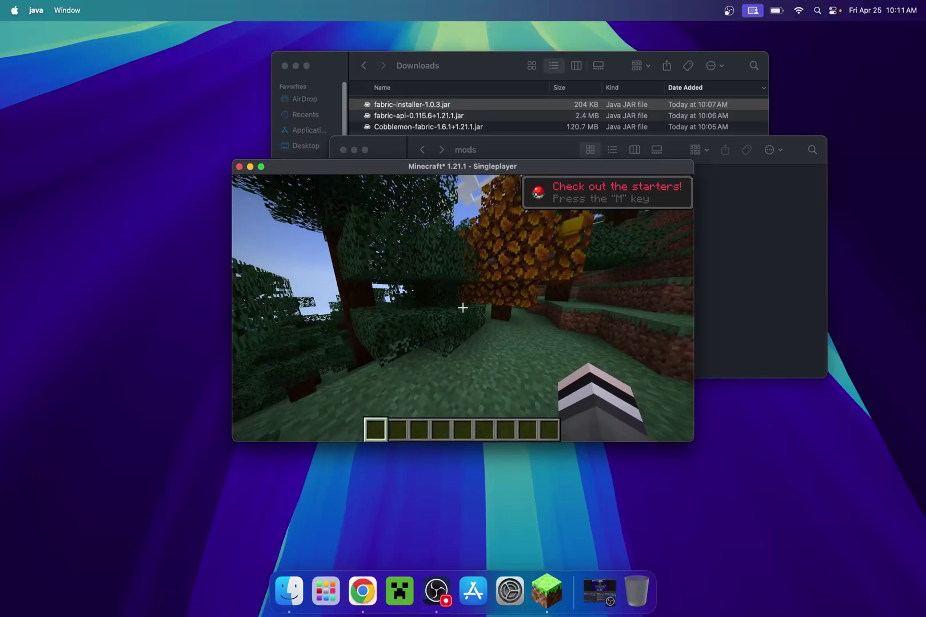
key(w)
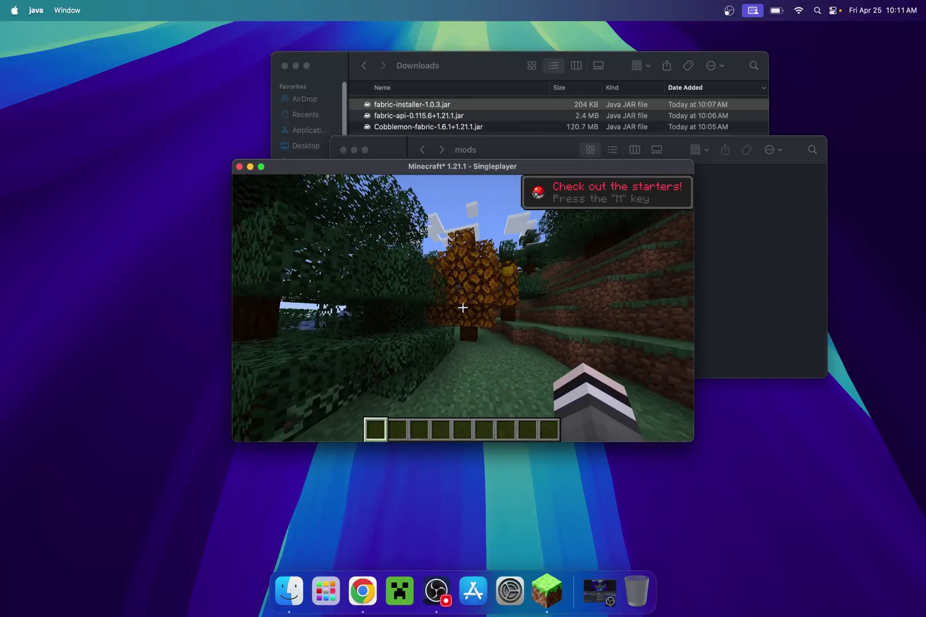
key(w)
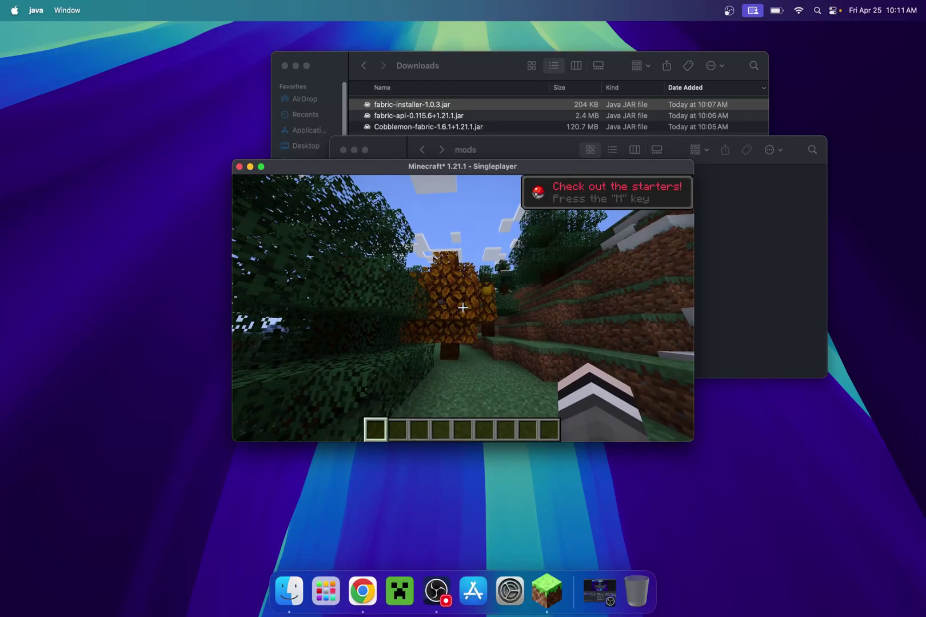
key(w)
key(w)
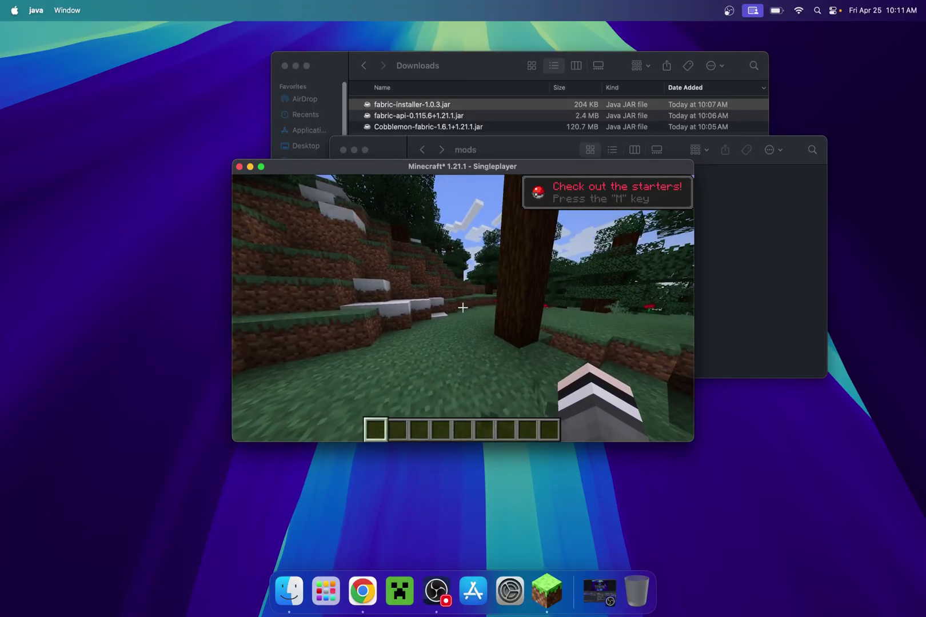
key(m)
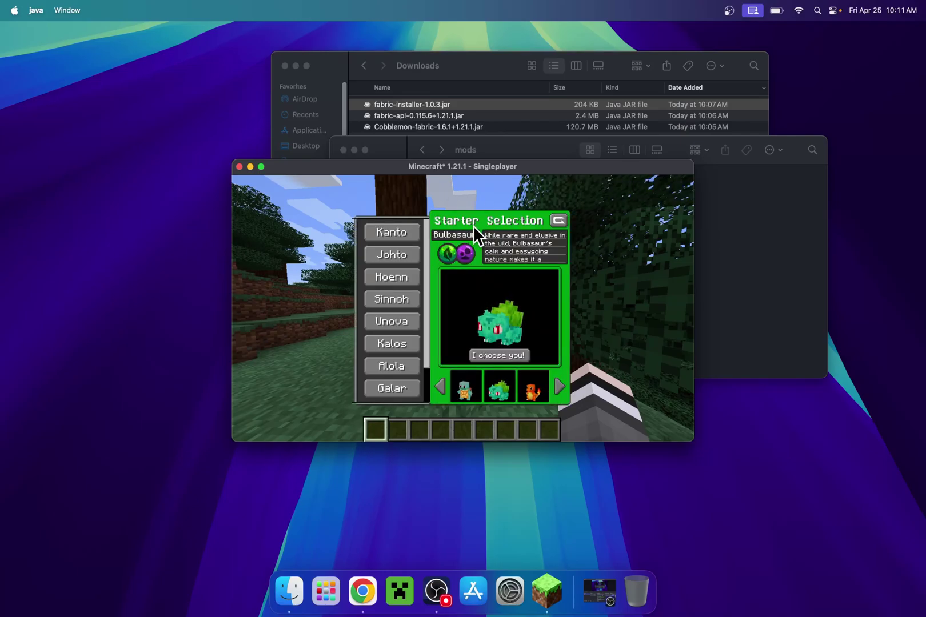
key(Escape)
Explore the forest and coastline from the air and on the ground to look for Cobblemon creatures.
key(w)
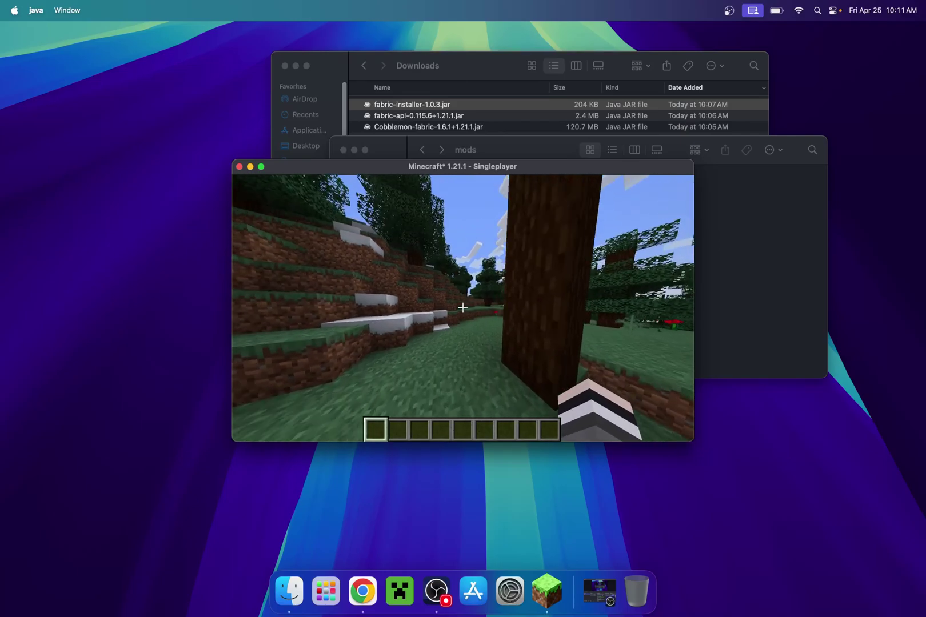
key(w)
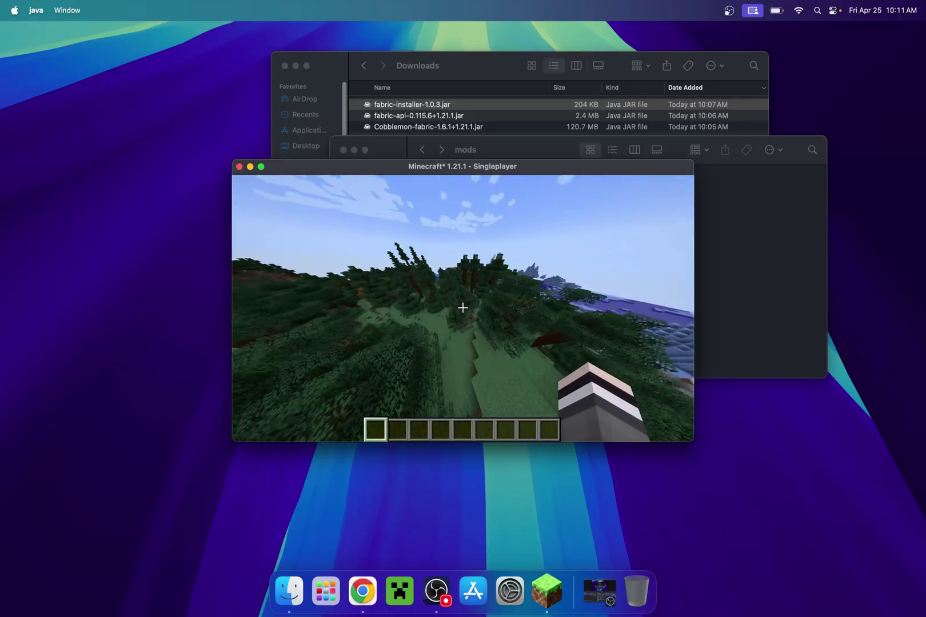
key(w)
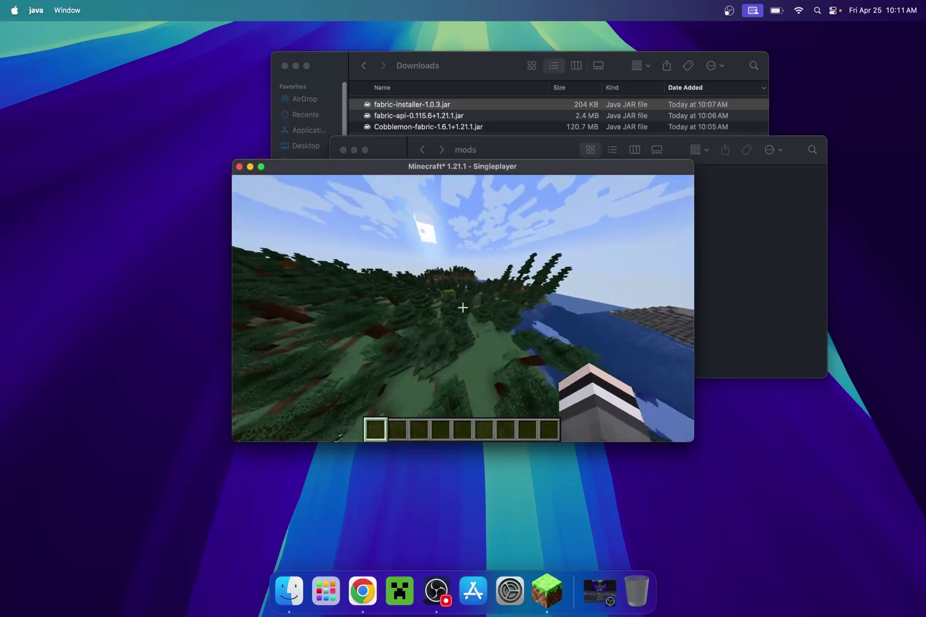
key(w)
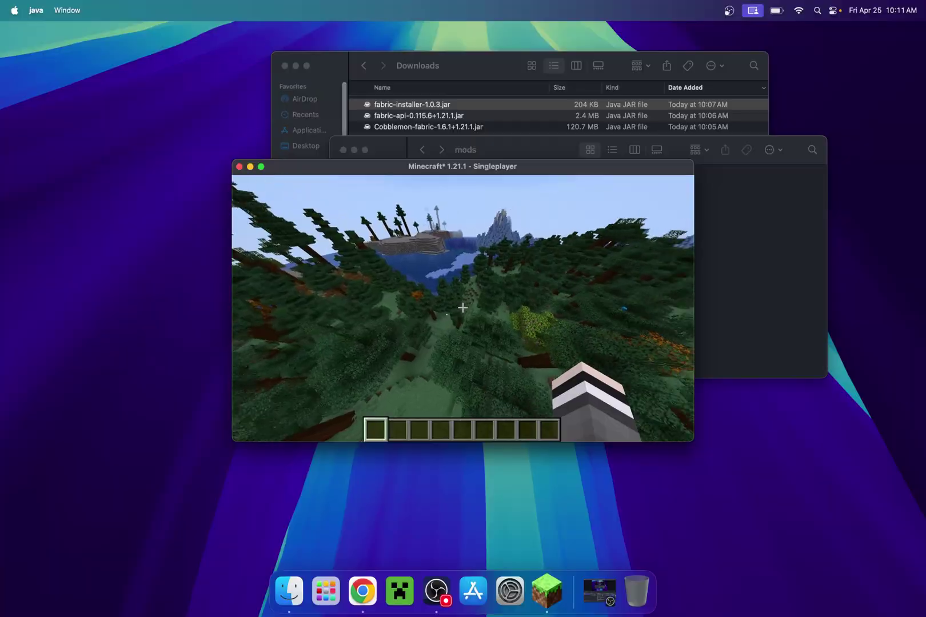
key(w)
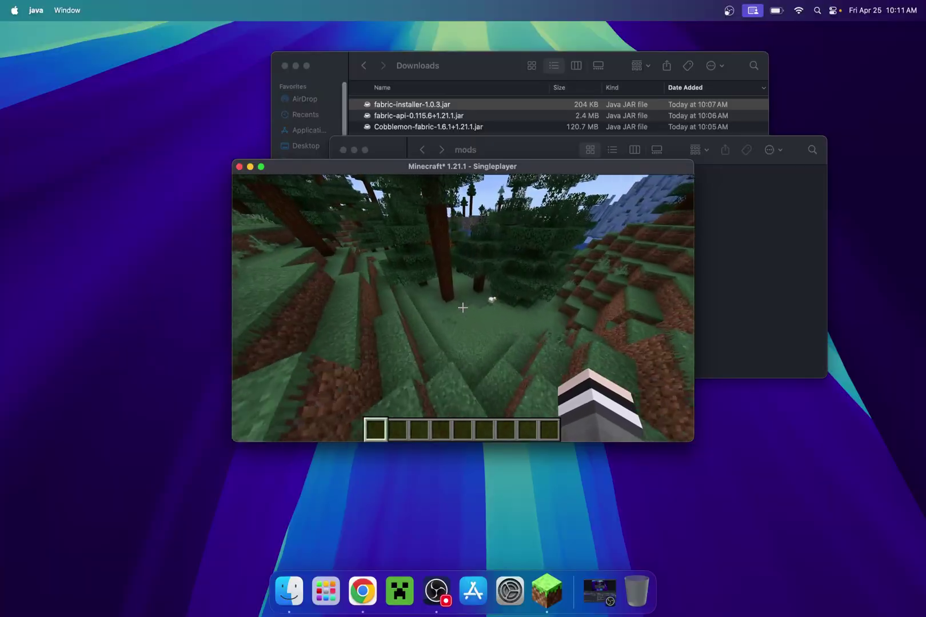
key(w)
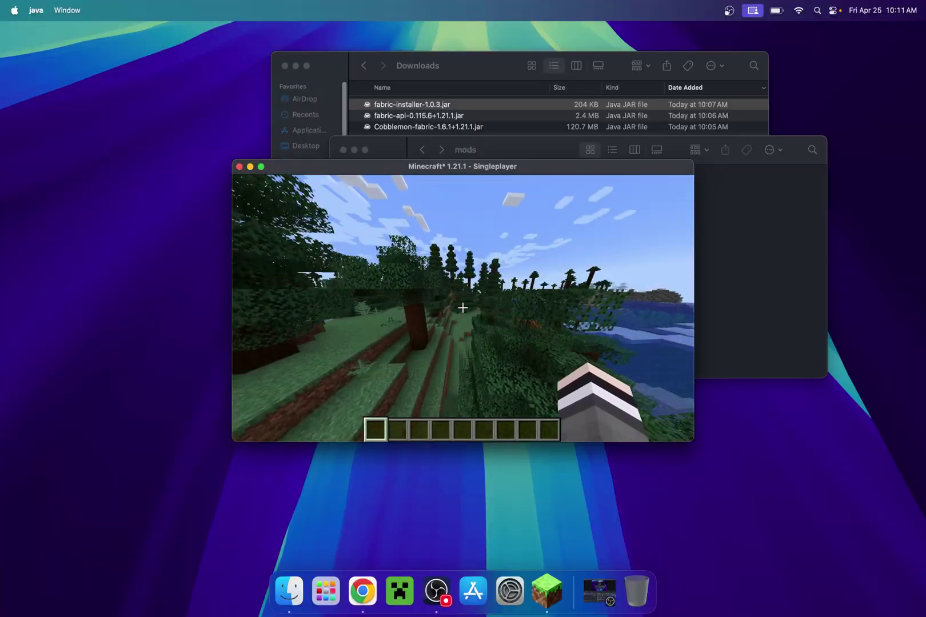
key(w)
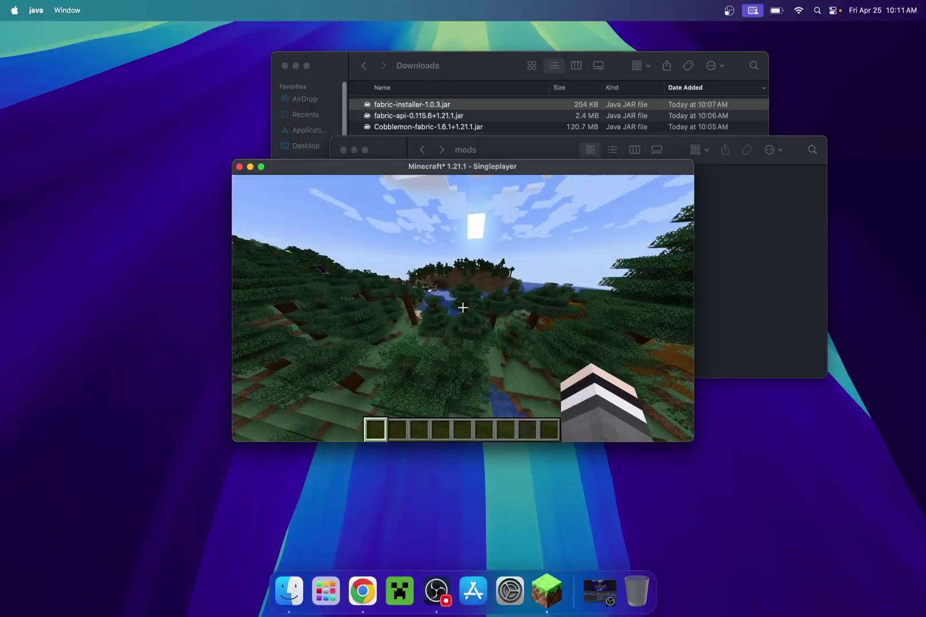
key(w)
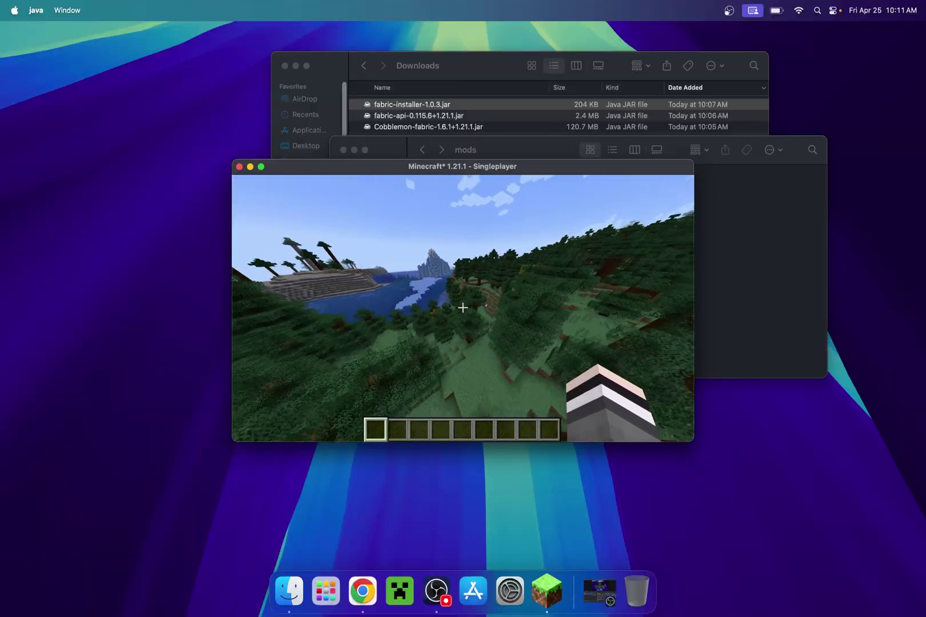
key(w)
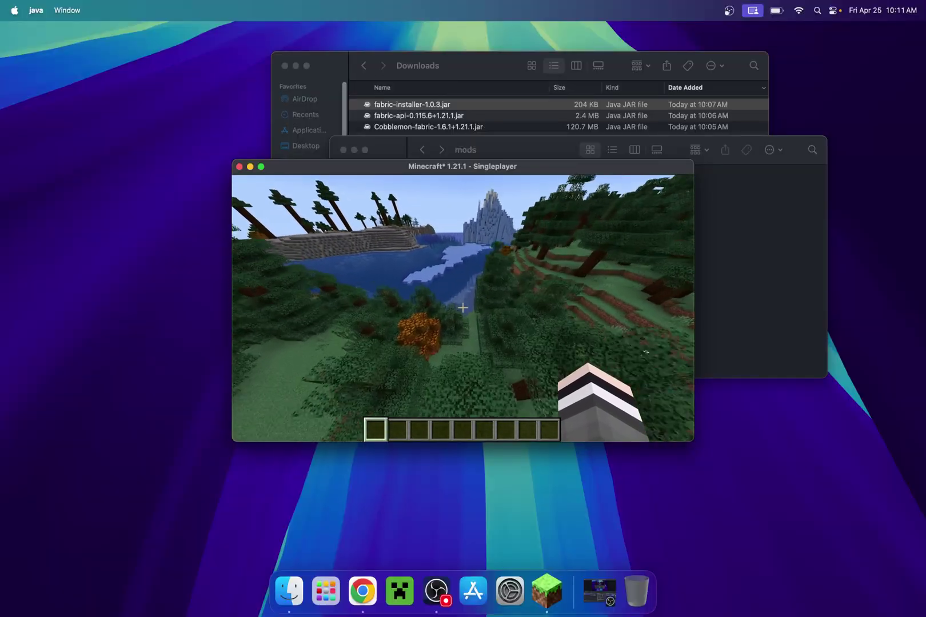
key(w)
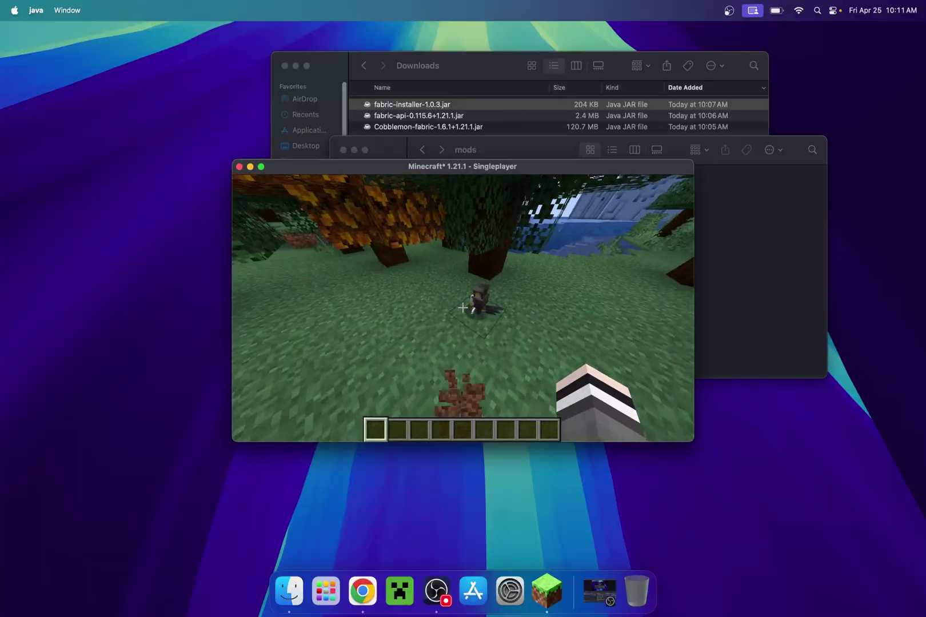
key(w)
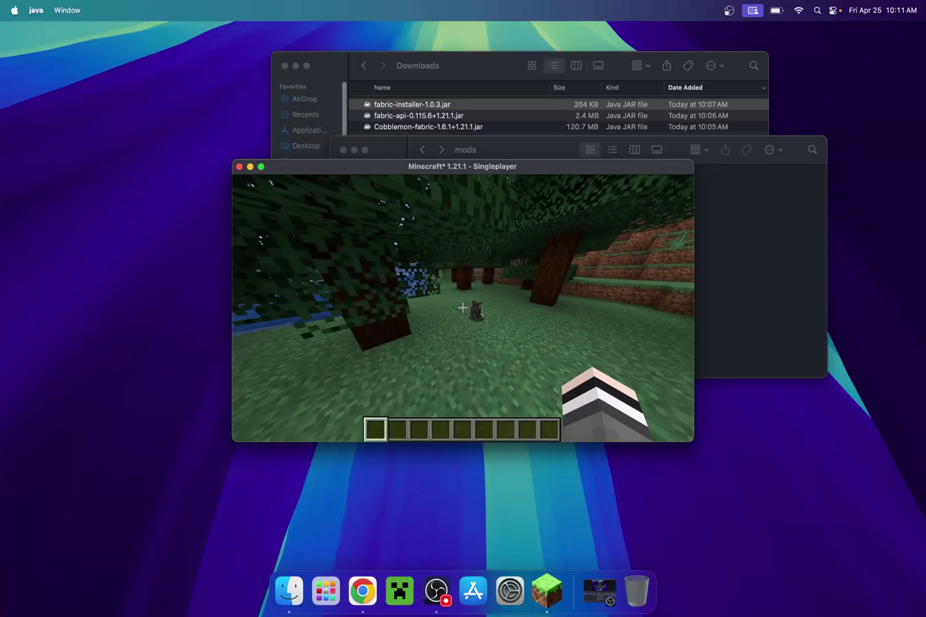
Look through the Cobblemon item categories in the creative inventory, close it and continue exploring along the water.
key(e)
click(556, 243)
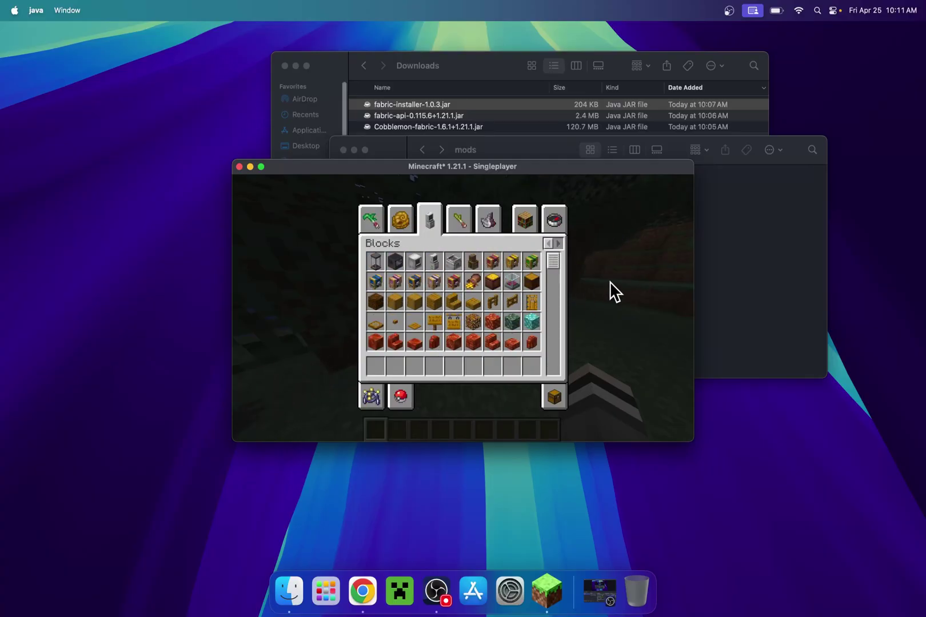
key(e)
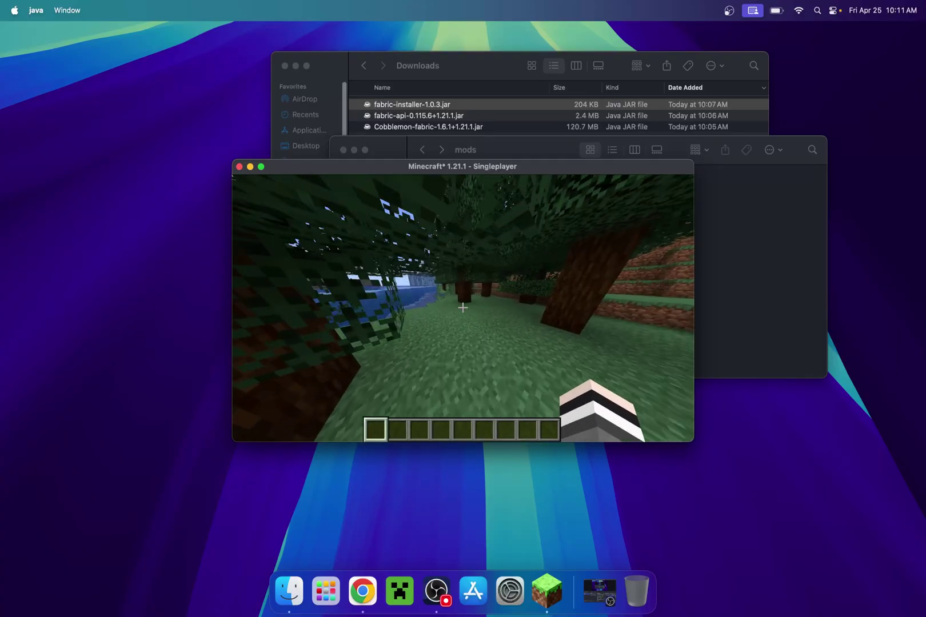
key(w)
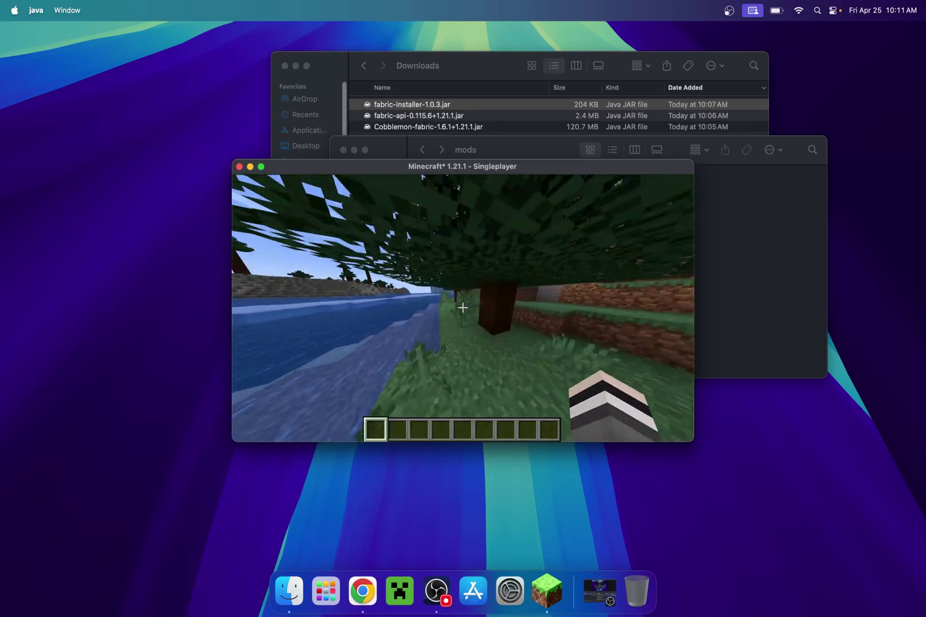
key(w)
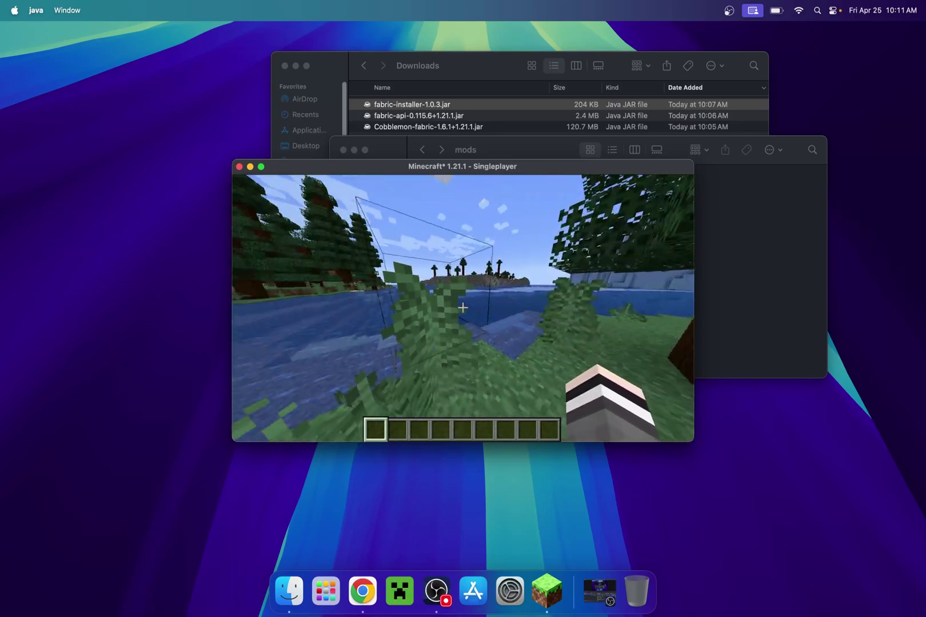